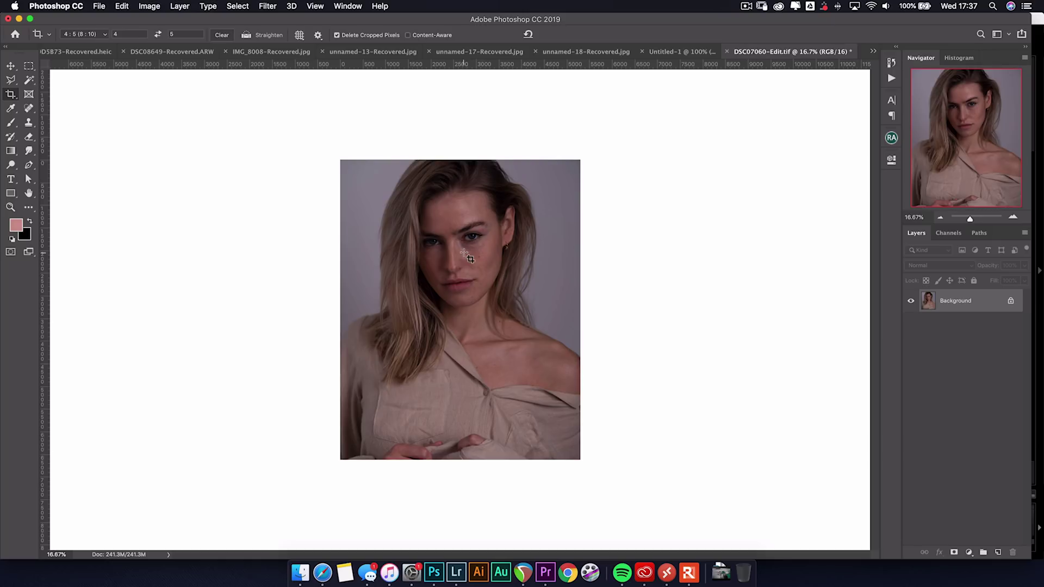
# Undo the previous crop and recrop the portrait to 4:5, trimming just above the hair and through the hands
pyautogui.press('super+z')
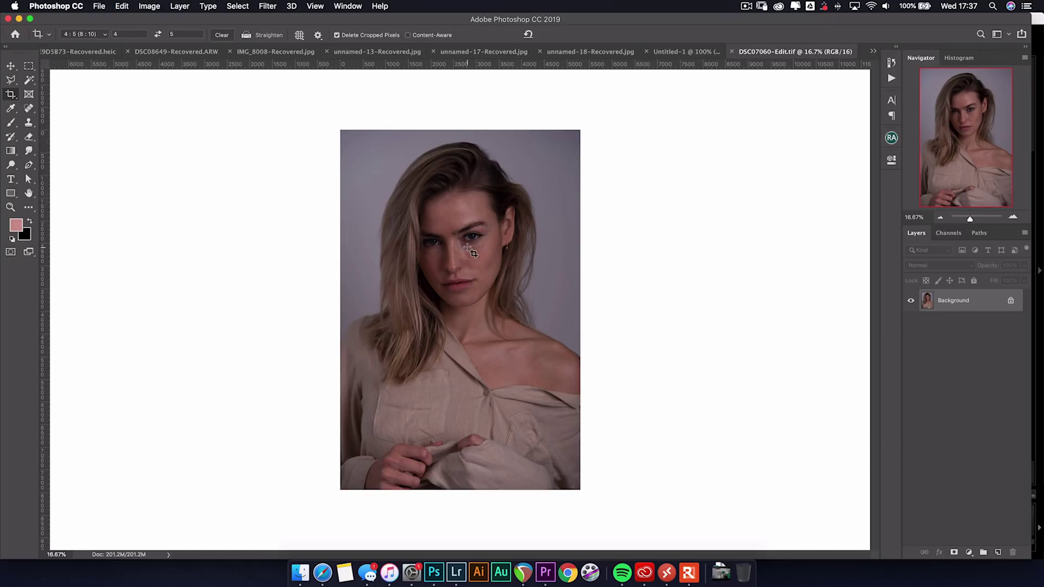
pyautogui.moveTo(467, 247)
pyautogui.mouseDown()
pyautogui.moveTo(472, 234)
pyautogui.moveTo(469, 263)
pyautogui.mouseUp()
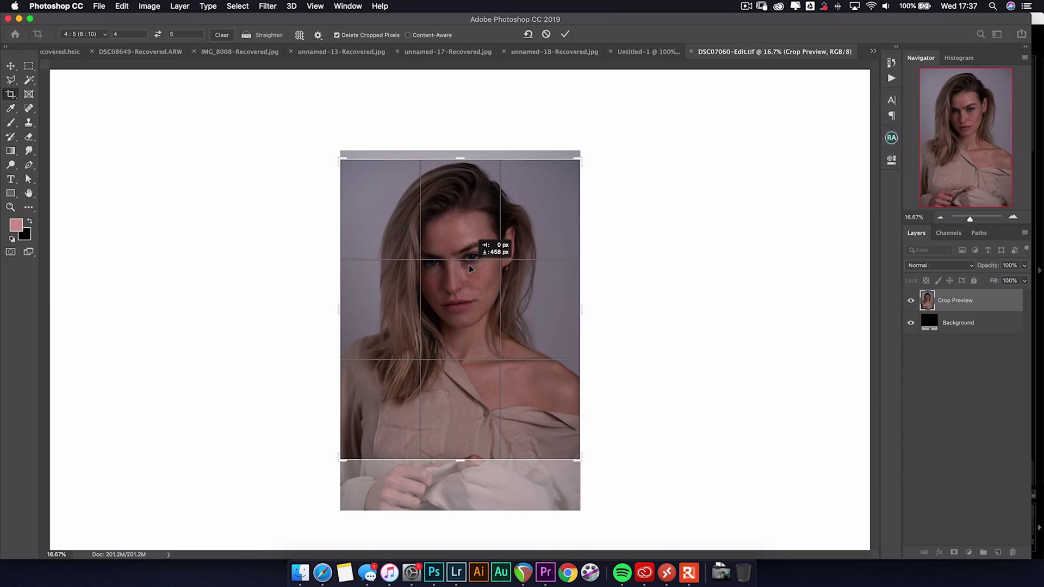
pyautogui.moveTo(478, 263); pyautogui.dragTo(479, 269)
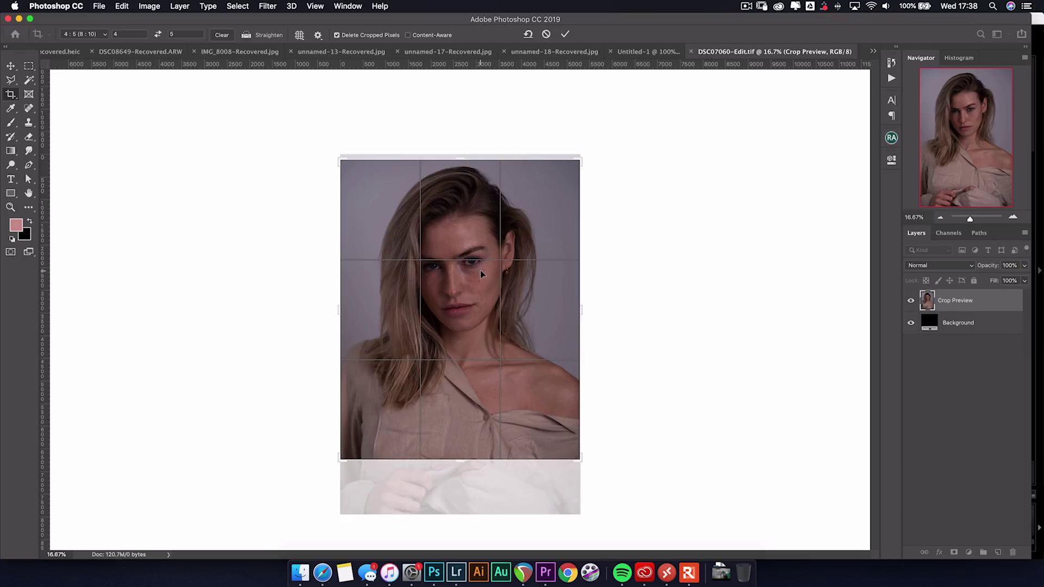
pyautogui.moveTo(480, 272); pyautogui.dragTo(482, 258)
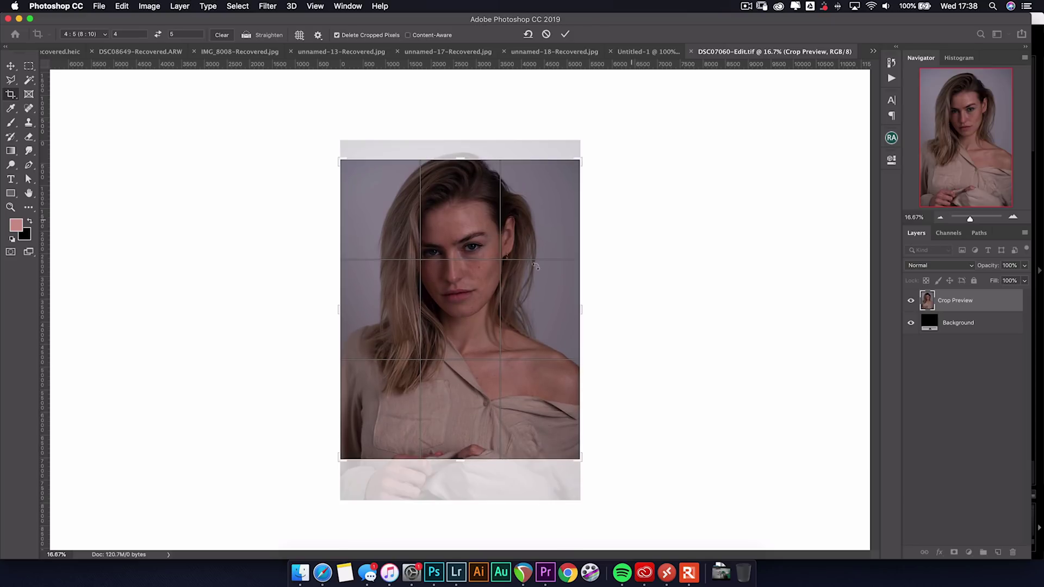
pyautogui.press('Return')
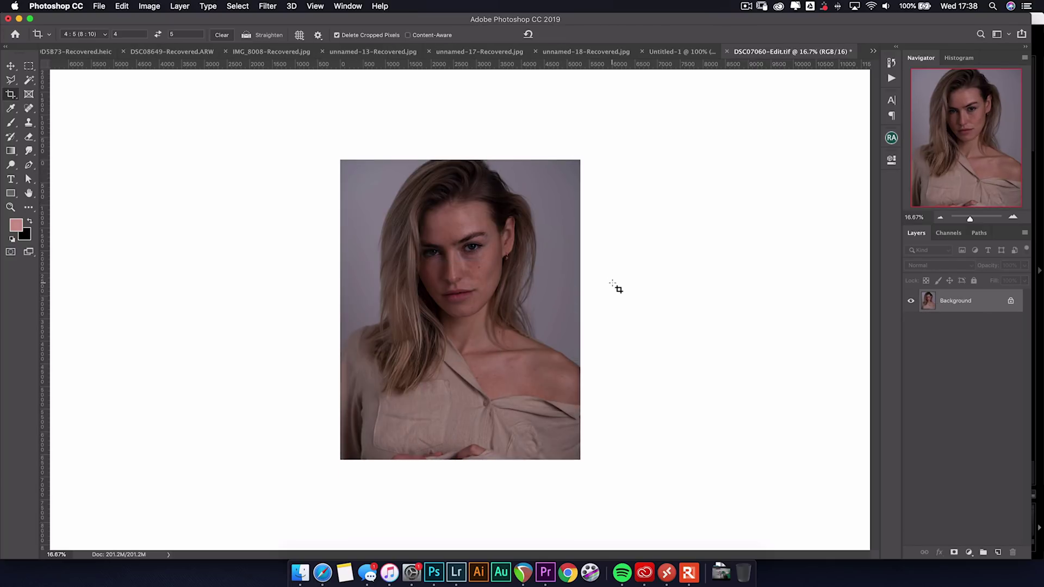
# Open the portrait in the Camera Raw Filter and apply the automatic tone adjustments
pyautogui.press('super+0')
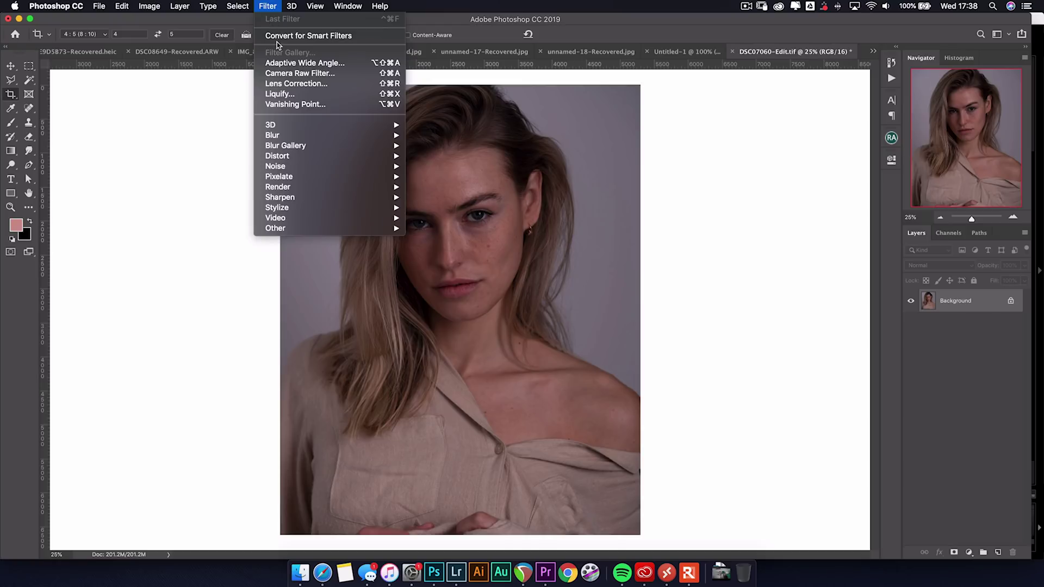
pyautogui.click(283, 76)
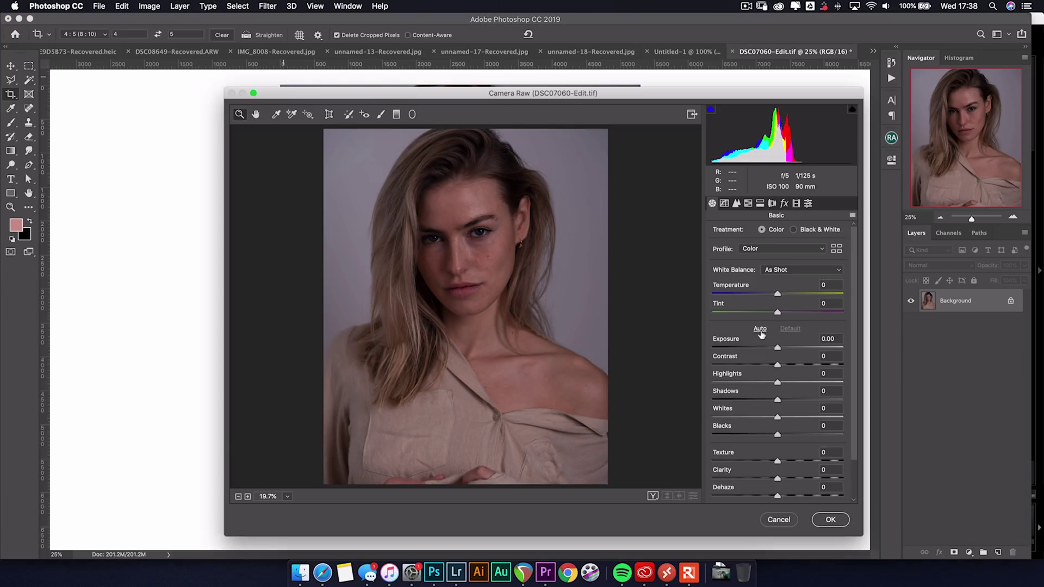
pyautogui.click(760, 330)
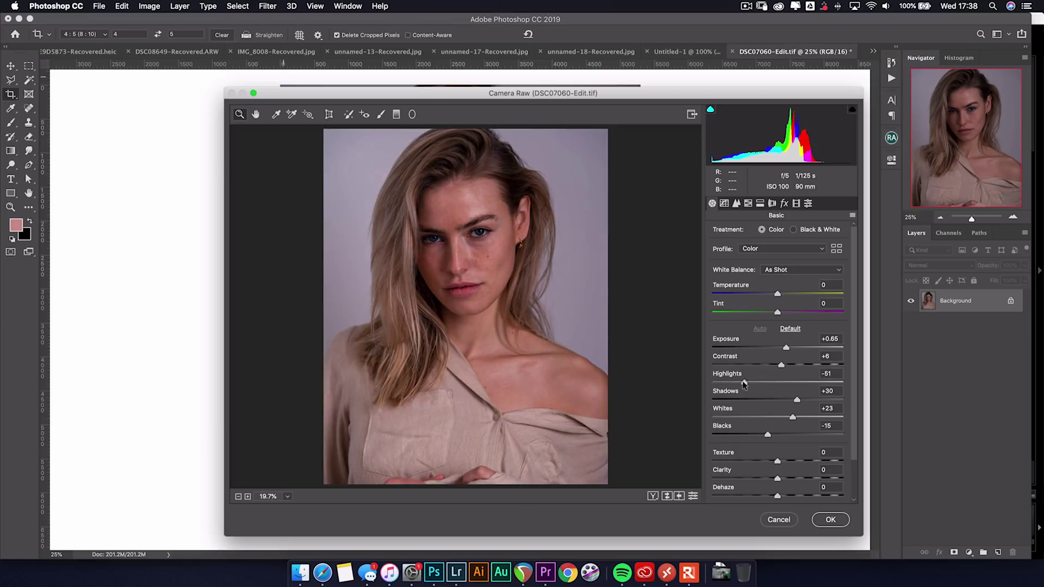
# Set Highlights to -65, Shadows to +56, Whites to +12 and Blacks to -7 in the Camera Raw Filter
pyautogui.moveTo(745, 383); pyautogui.dragTo(735, 383)
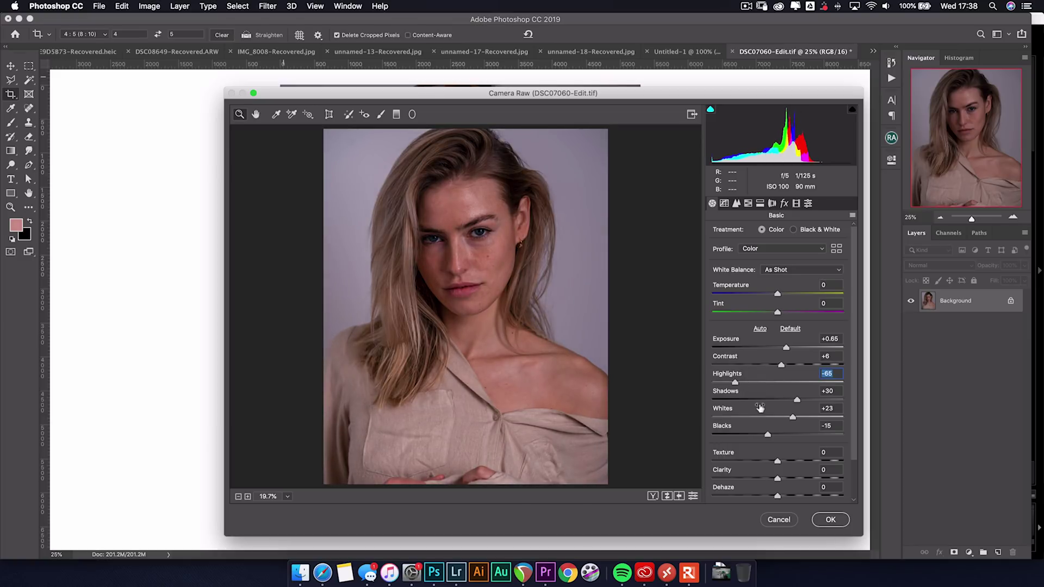
pyautogui.moveTo(799, 400); pyautogui.dragTo(816, 399)
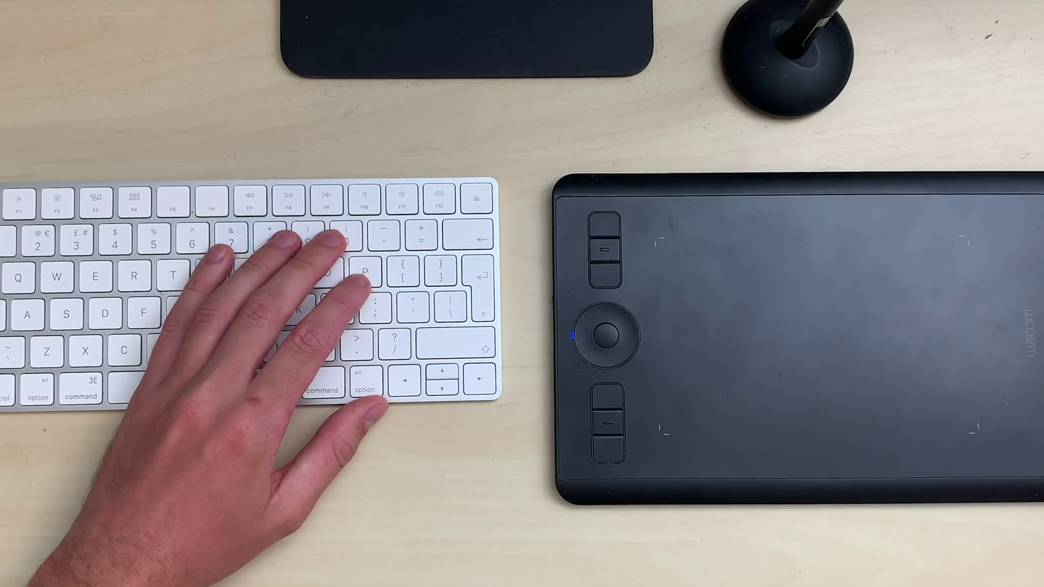
pyautogui.moveTo(782, 409)
pyautogui.mouseDown()
pyautogui.moveTo(746, 427)
pyautogui.moveTo(775, 427)
pyautogui.mouseUp()
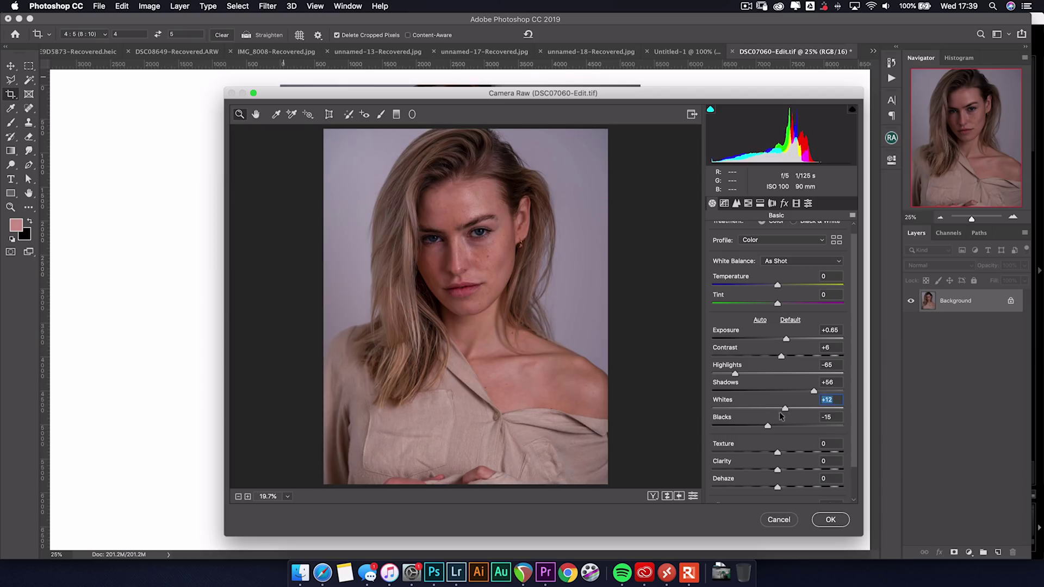
pyautogui.scroll(-3, 777, 458)
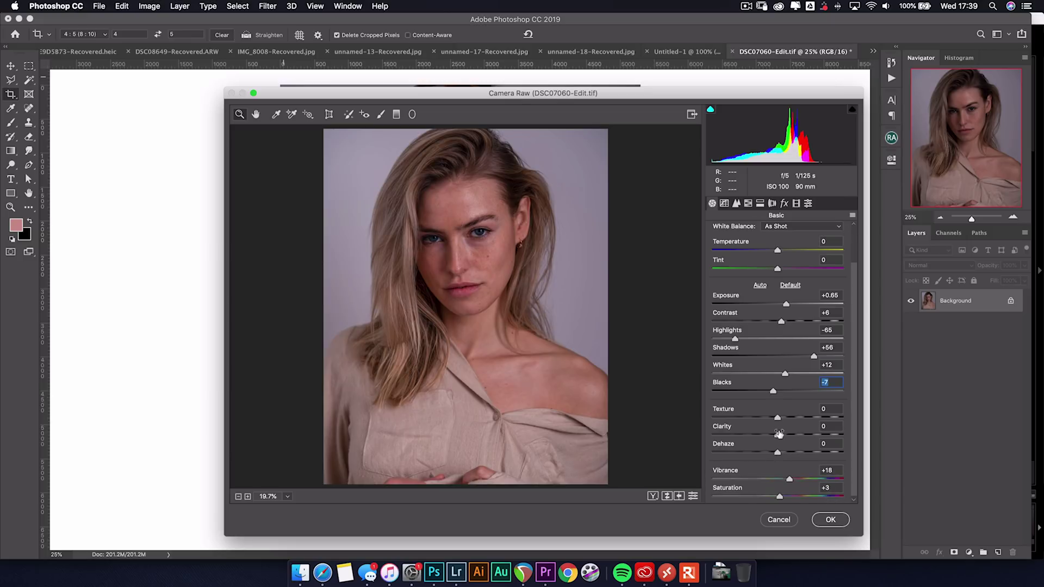
# Set Texture, Clarity and Dehaze to +8, Vibrance and Saturation to 0, Exposure to +0.85, and apply the filter
pyautogui.moveTo(777, 417); pyautogui.dragTo(780, 481)
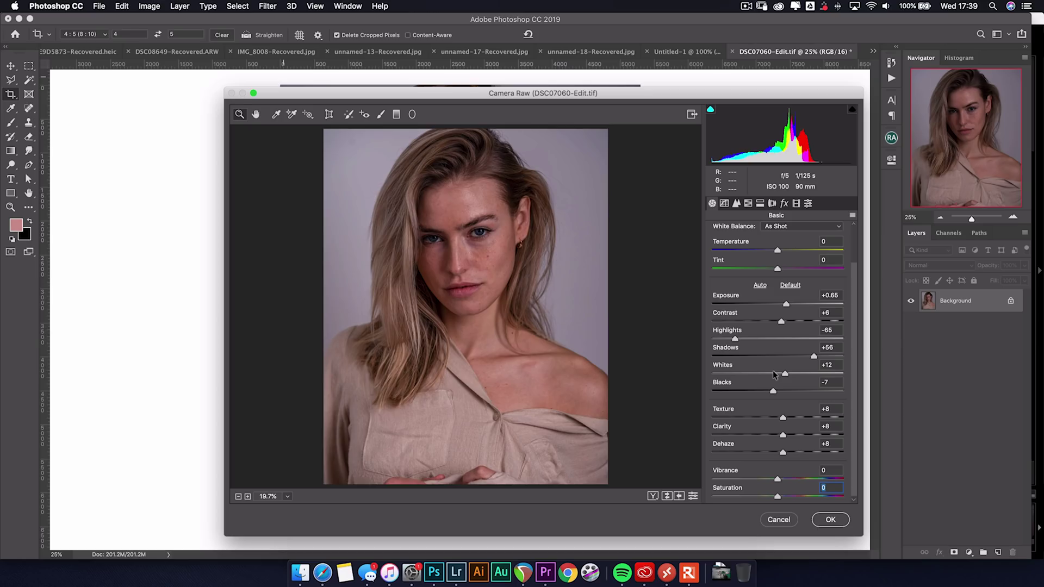
pyautogui.moveTo(786, 304); pyautogui.dragTo(791, 307)
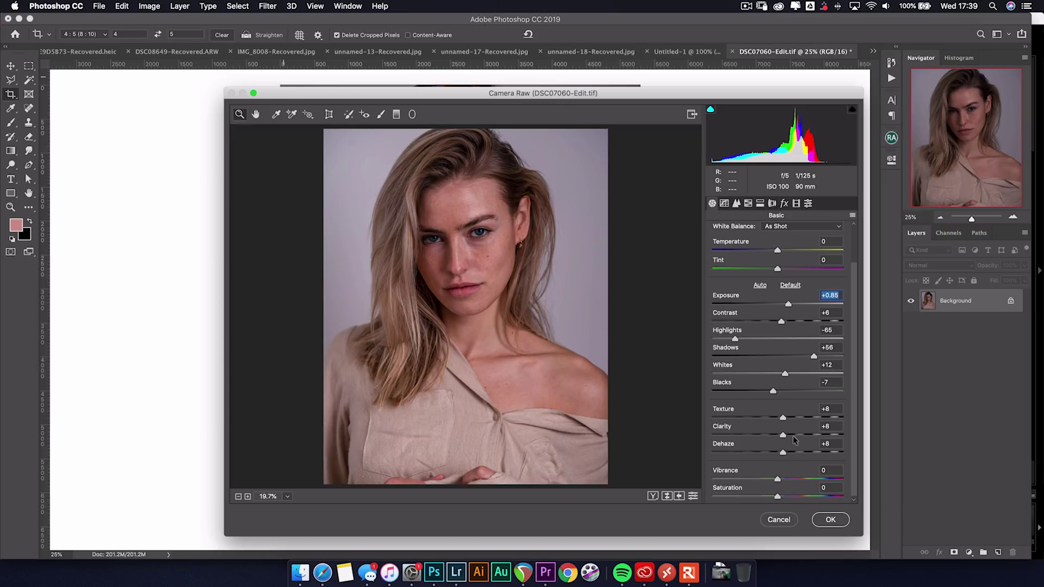
pyautogui.click(830, 521)
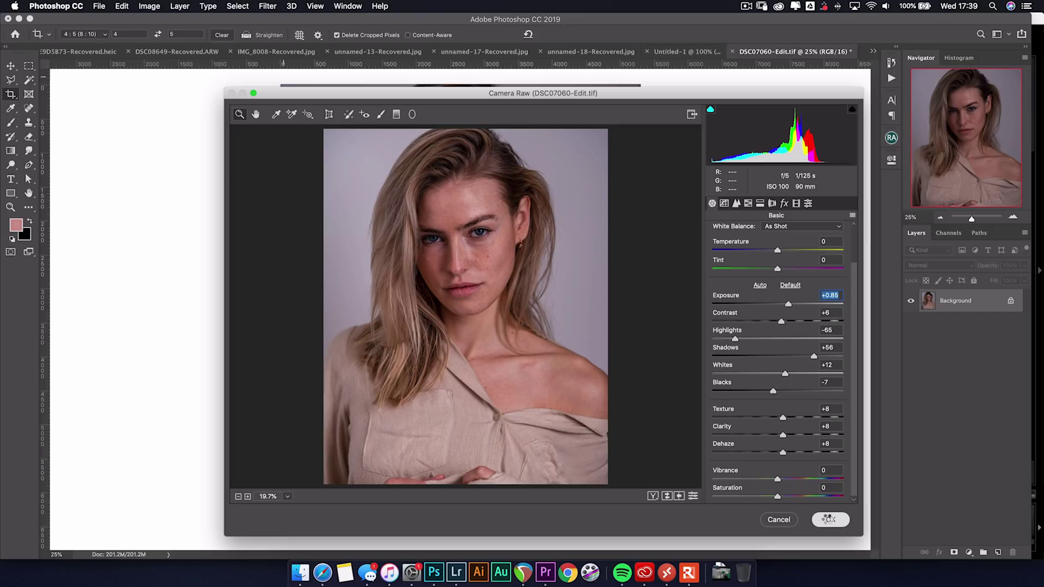
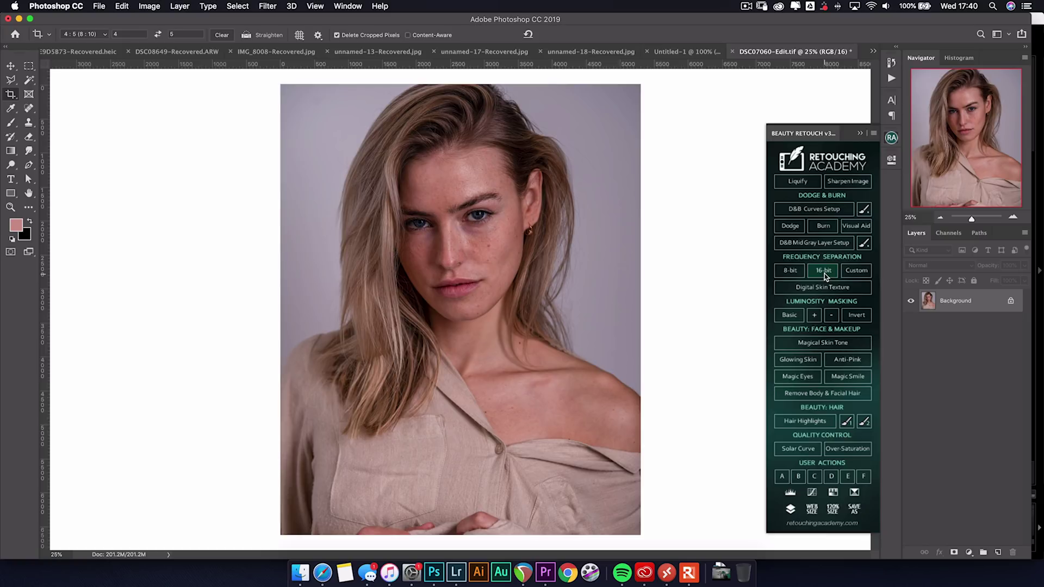
# Run the 16-bit frequency separation with a low-frequency Gaussian Blur radius of about 25 pixels
pyautogui.click(824, 272)
pyautogui.write('32')
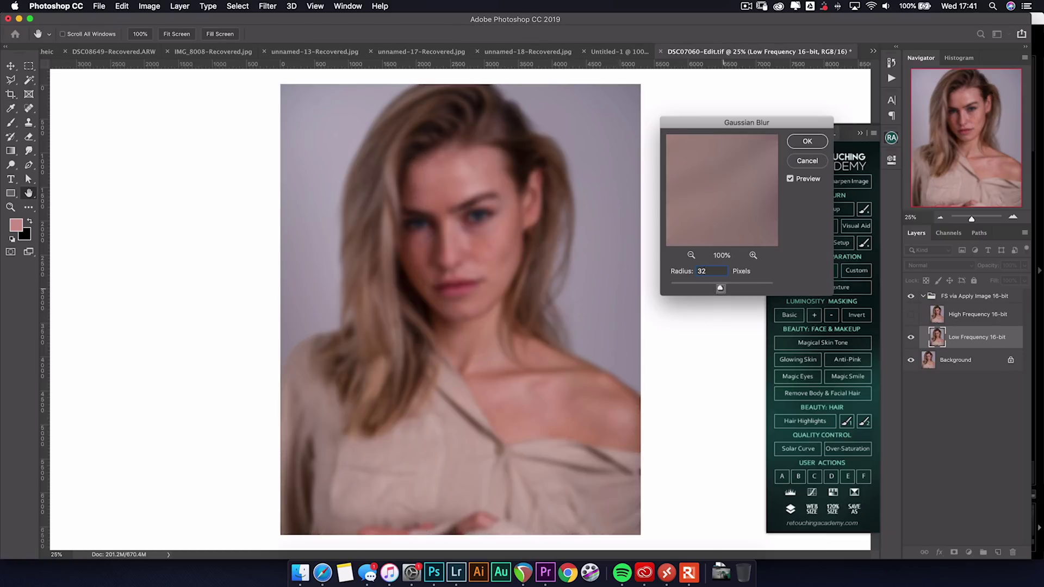
pyautogui.moveTo(721, 288); pyautogui.dragTo(718, 291)
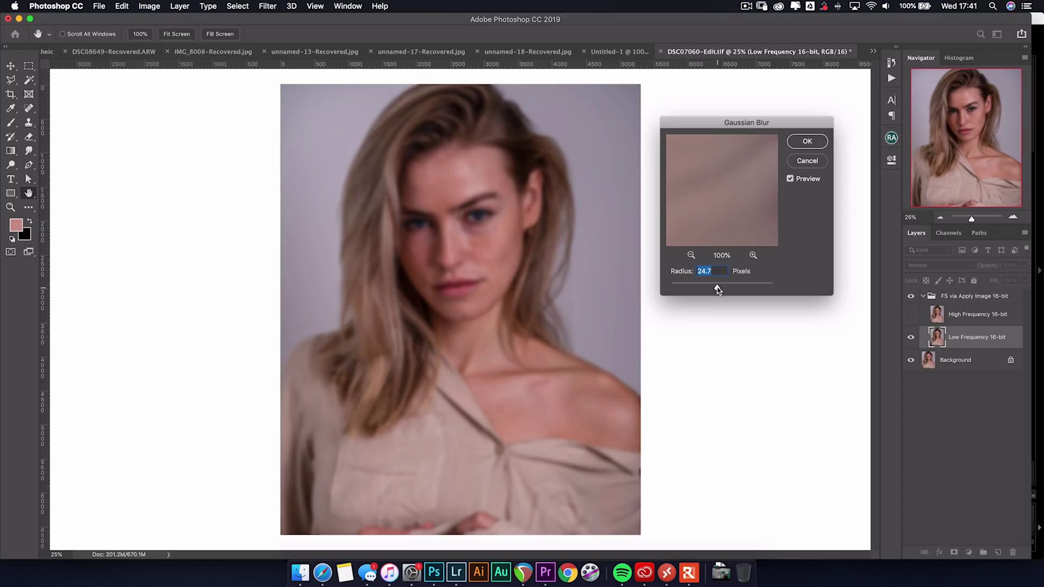
pyautogui.moveTo(718, 290); pyautogui.dragTo(719, 290)
pyautogui.press('super+minus')
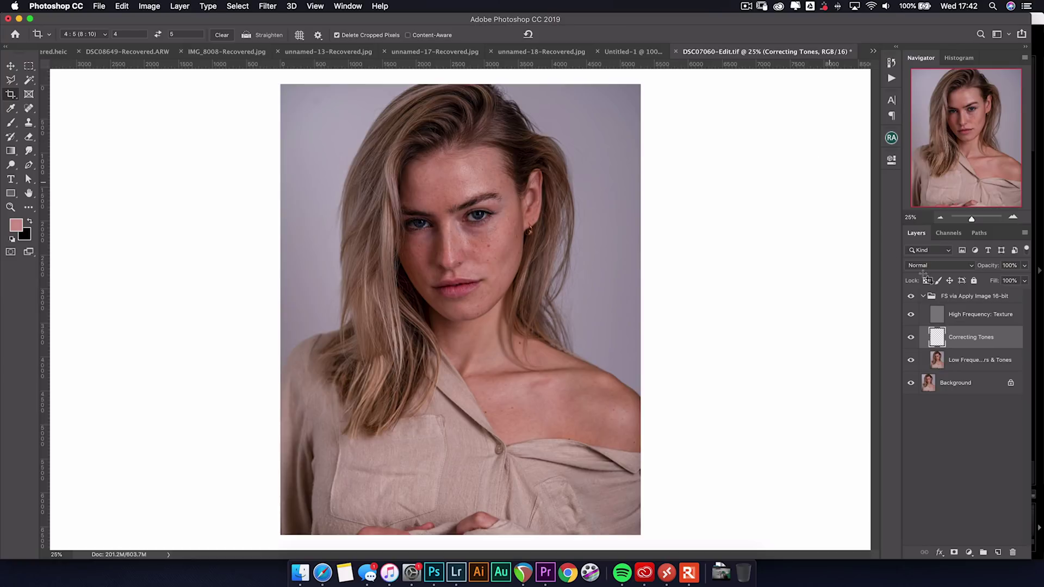
# Move the Correcting Tones layer above High Frequency: Texture, hide the texture layer and select the Low Frequency layer
pyautogui.moveTo(967, 339); pyautogui.dragTo(965, 305)
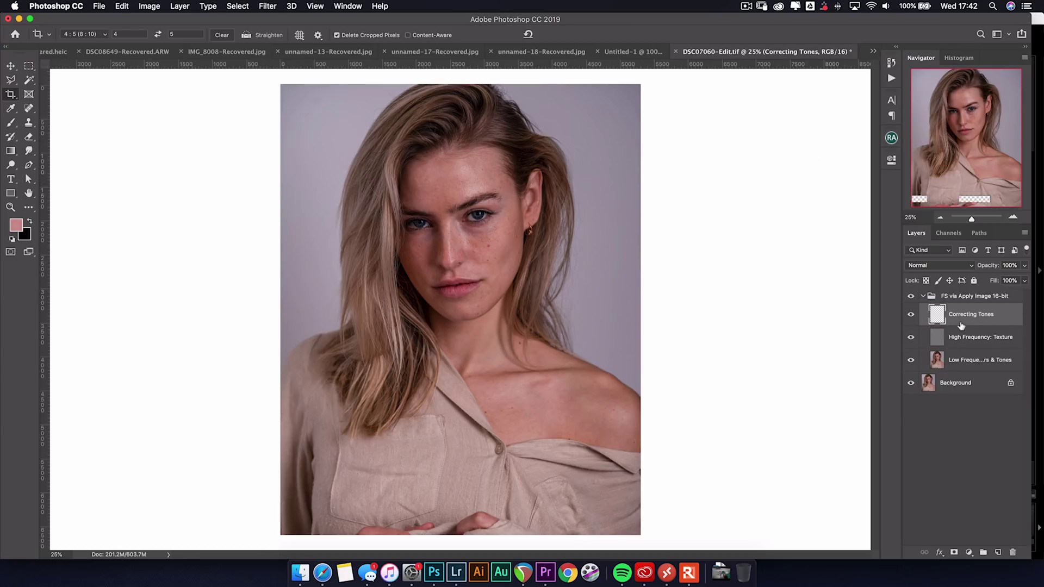
pyautogui.click(912, 338)
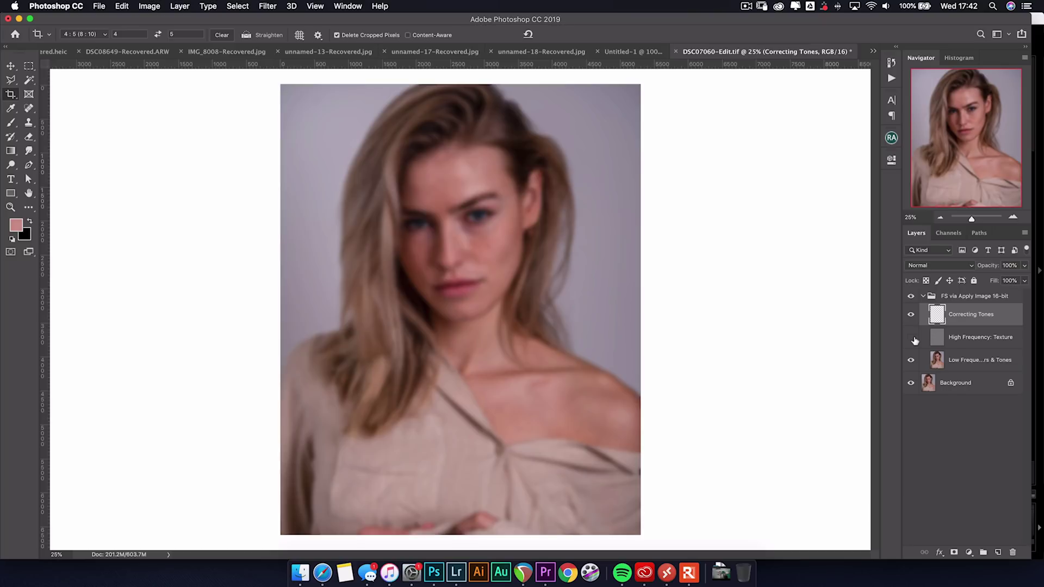
pyautogui.click(970, 360)
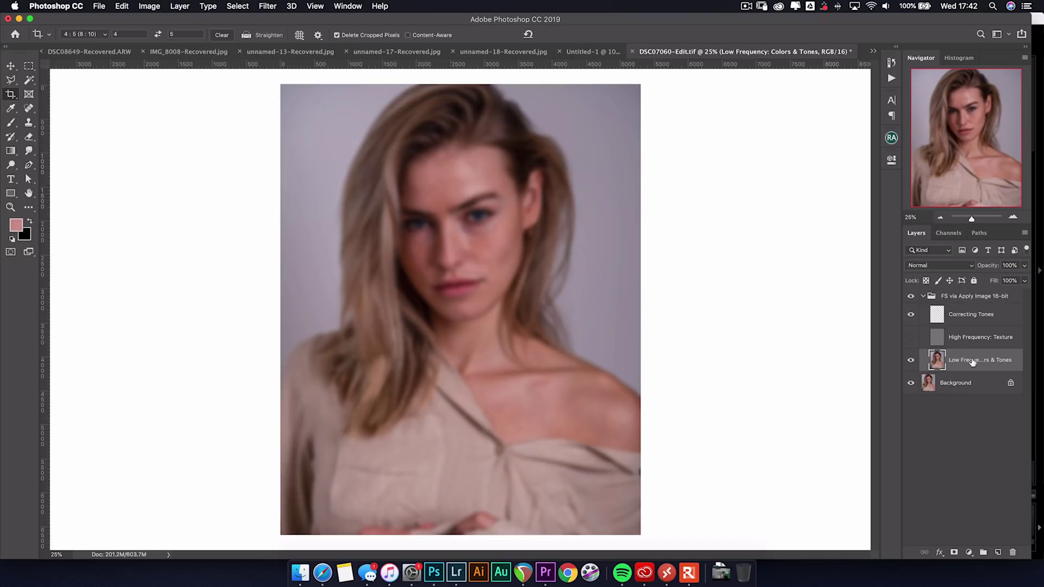
# Set up the Mixer Brush with cleaning after each stroke and enlarge it to 250 pixels
pyautogui.press('b')
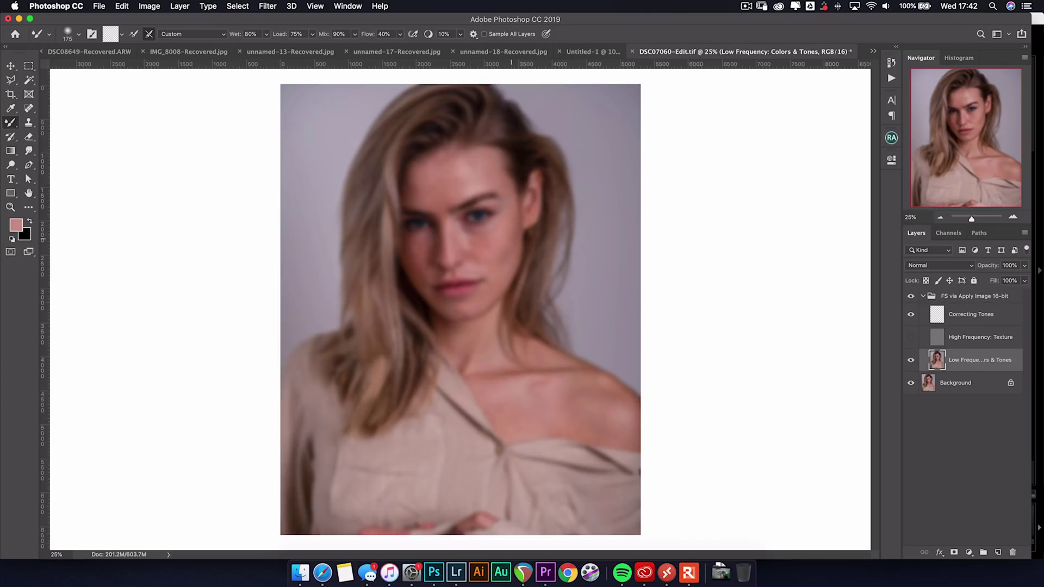
pyautogui.click(13, 125)
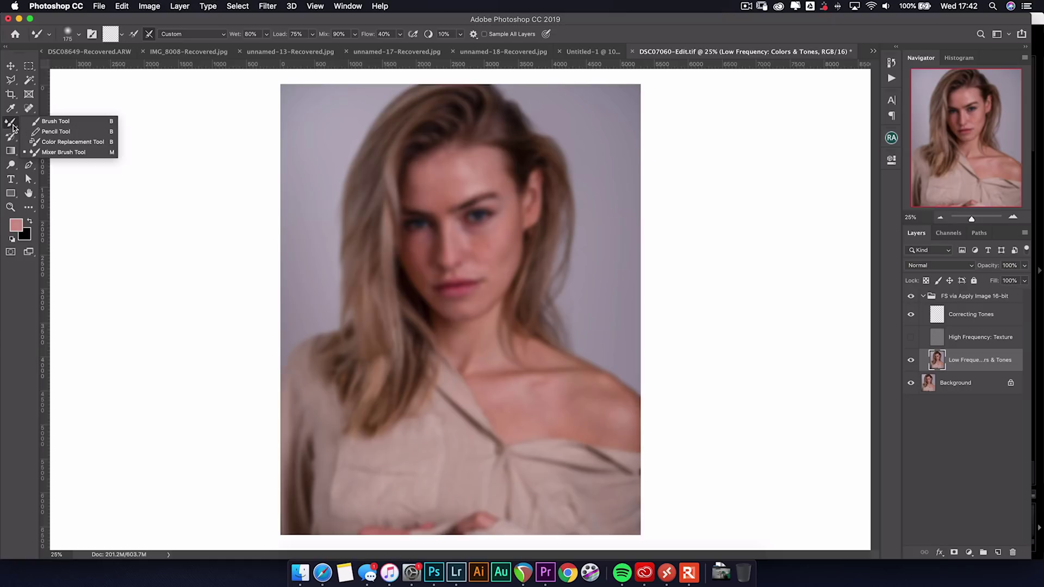
pyautogui.click(60, 152)
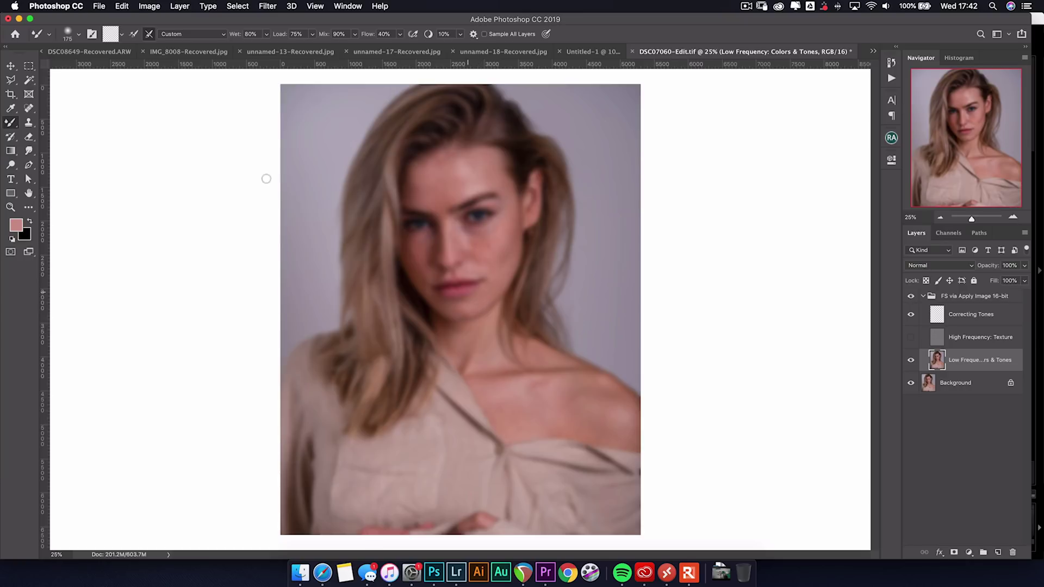
pyautogui.click(149, 35)
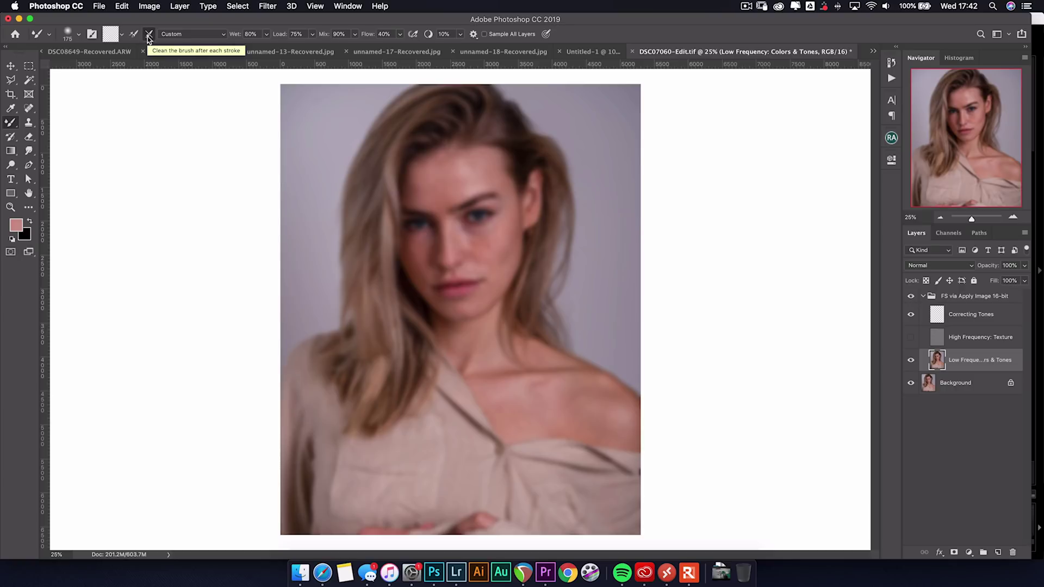
pyautogui.press(']')
pyautogui.press(']')
pyautogui.press(']')
pyautogui.press(']')
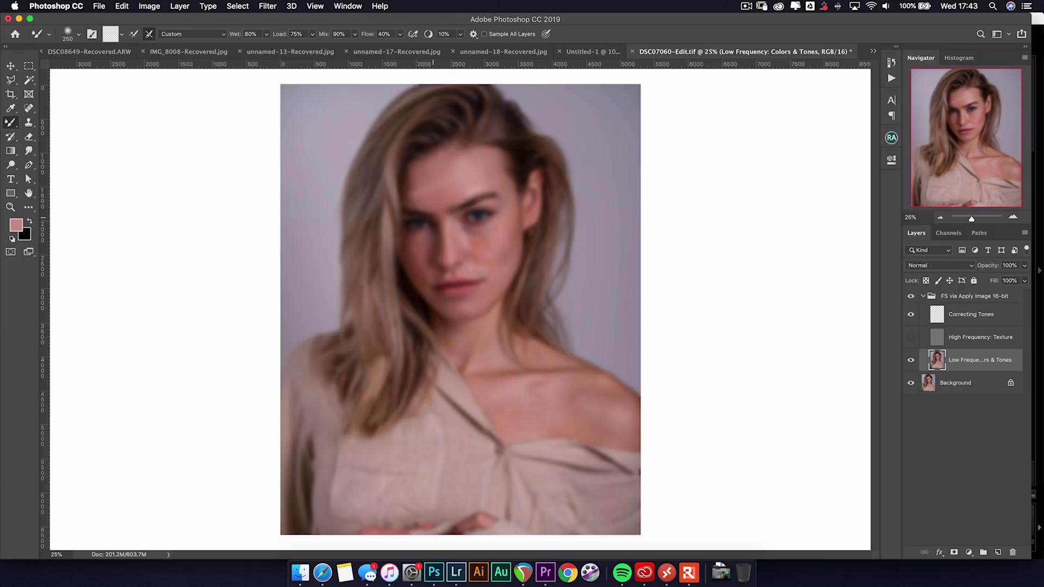
# Blend the uneven facial skin tones on the Low Frequency layer with the Mixer Brush, enlarging it to 300 pixels
pyautogui.press('super+z')
pyautogui.press(']')
pyautogui.press(']')
pyautogui.press(']')
pyautogui.press(']')
pyautogui.press('[')
pyautogui.press('[')
pyautogui.press('super+minus')
pyautogui.press('super+minus')
pyautogui.press('super+minus')
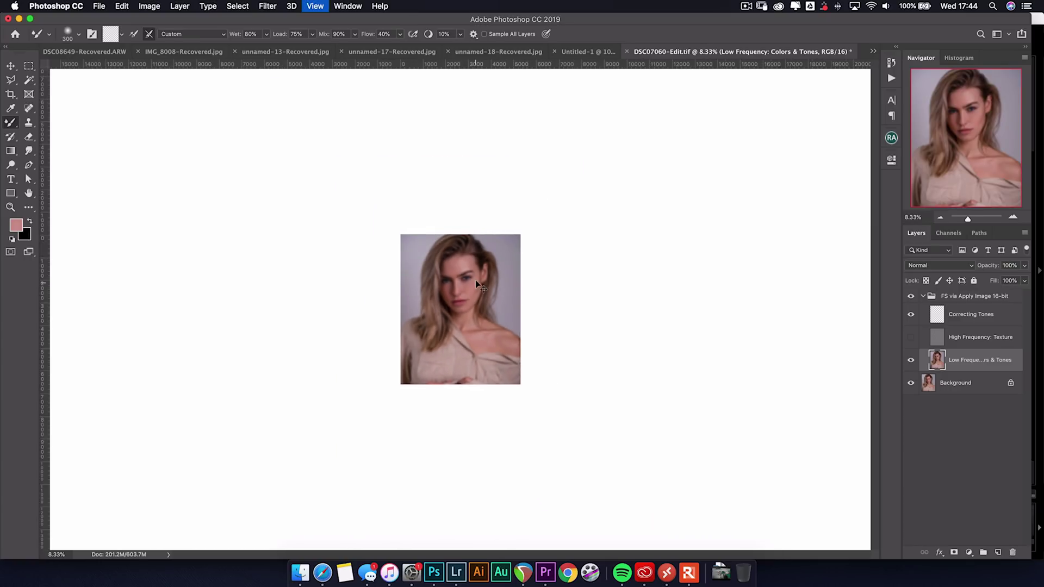
pyautogui.press('super+plus')
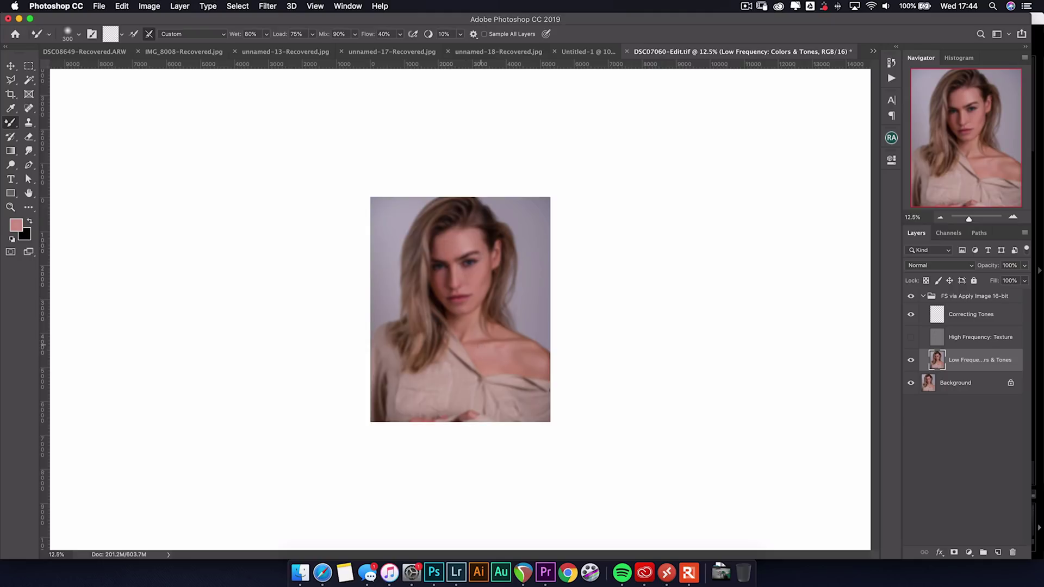
pyautogui.press('super+plus')
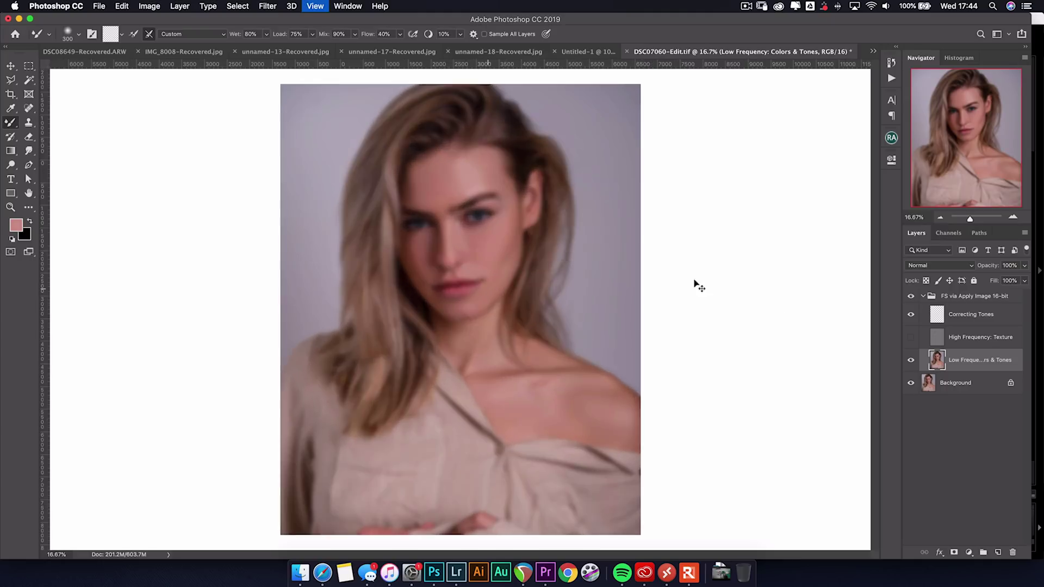
# Show the High Frequency: Texture layer and toggle the frequency separation group to compare before and after
pyautogui.click(911, 338)
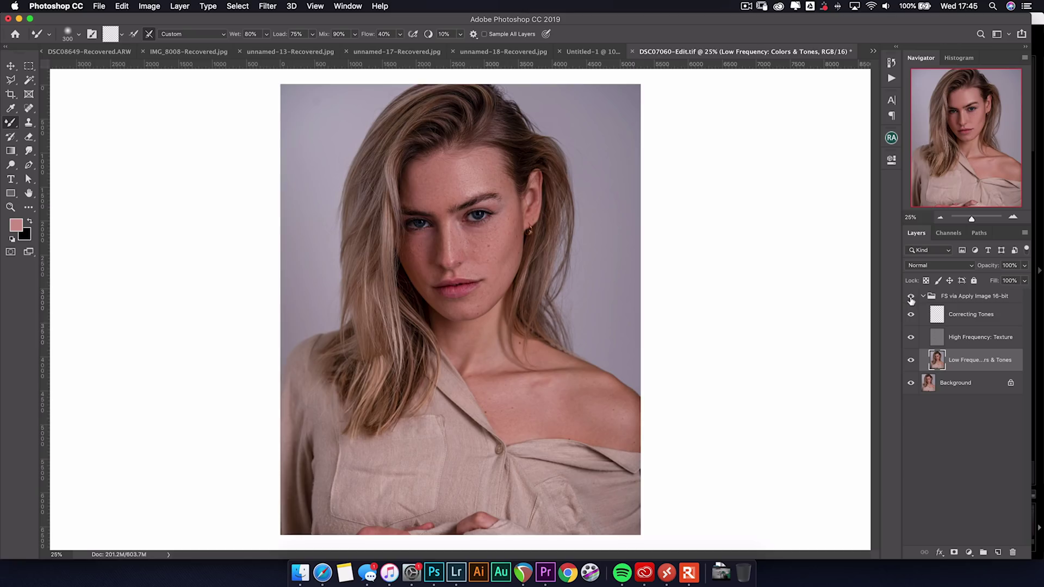
pyautogui.click(911, 297)
pyautogui.click(911, 297)
# Hide the Low Frequency and Background layers and add a Curves adjustment with the High-Frequency-Edit preset above High Frequency: Texture
pyautogui.click(911, 360)
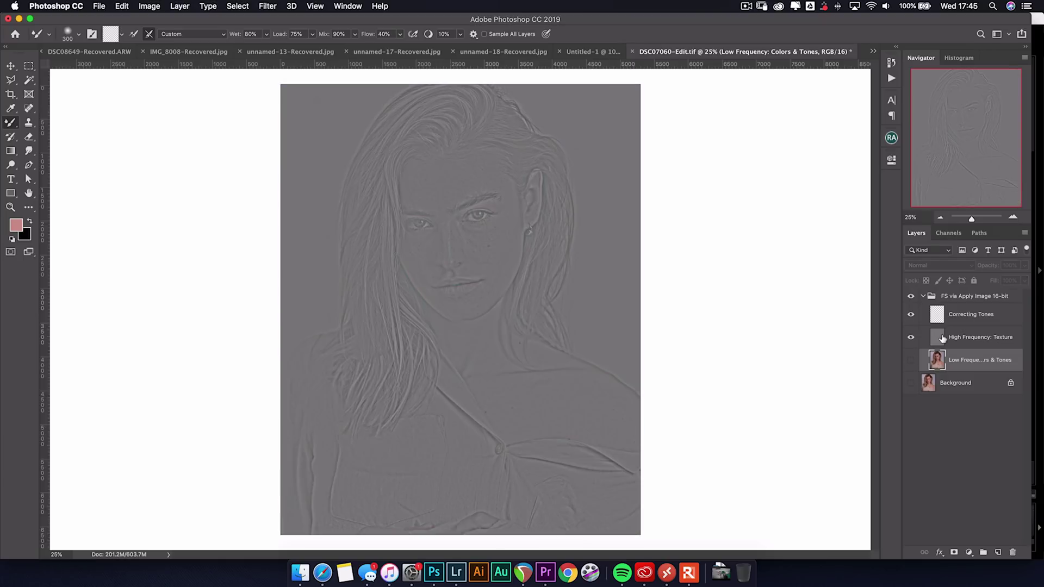
pyautogui.click(938, 337)
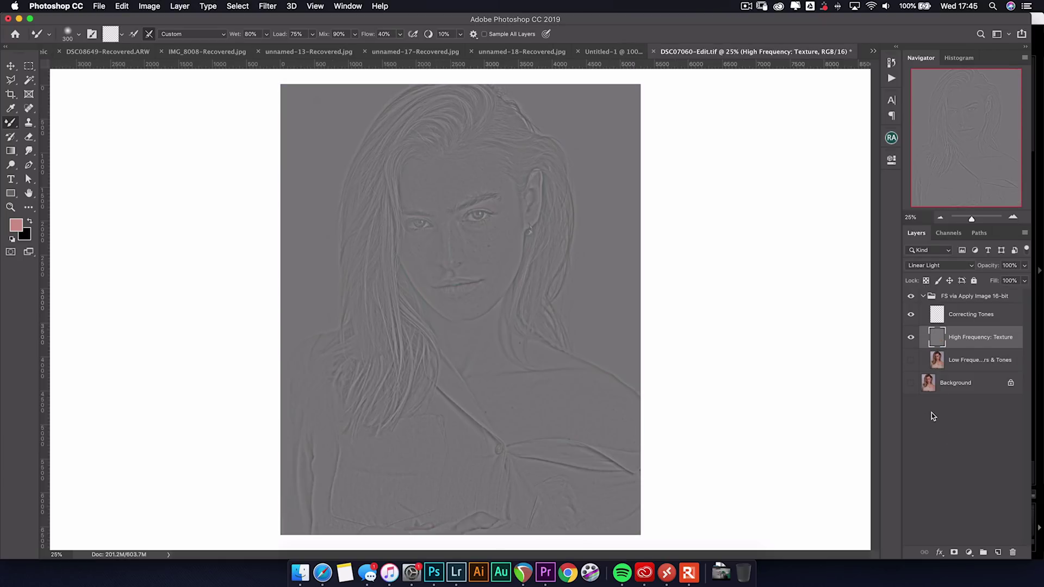
pyautogui.click(969, 553)
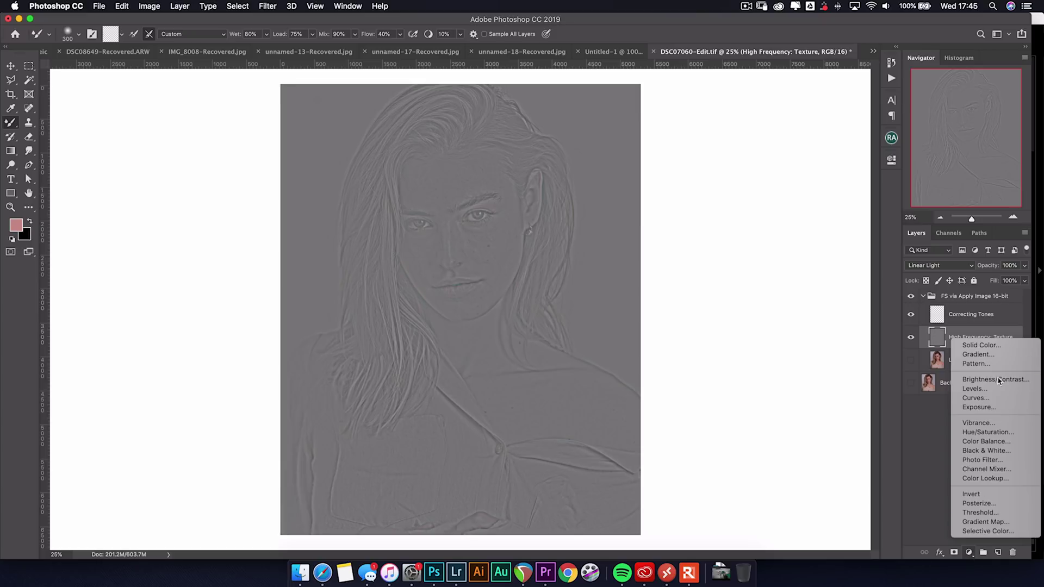
pyautogui.click(979, 398)
pyautogui.click(808, 197)
pyautogui.click(794, 288)
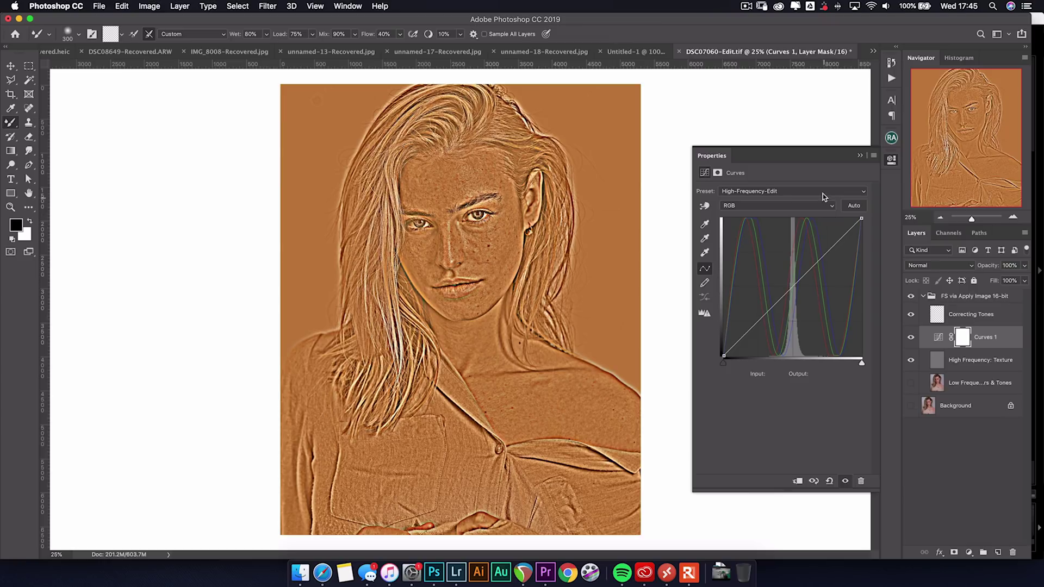
# Clean up blemishes on the High Frequency: Texture layer with a 25-pixel Clone Stamp at 23% flow, undoing a stray stroke
pyautogui.click(859, 156)
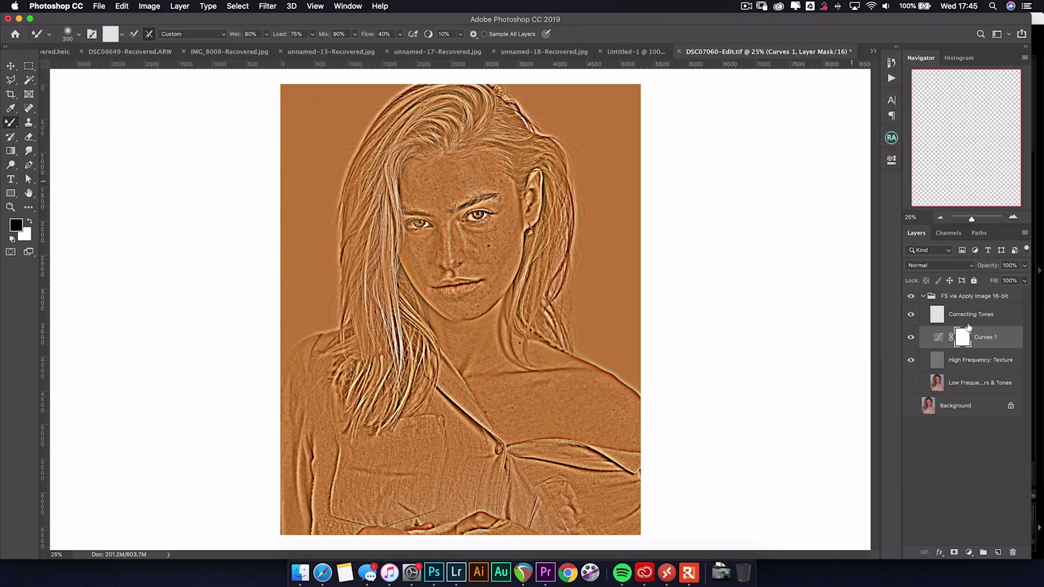
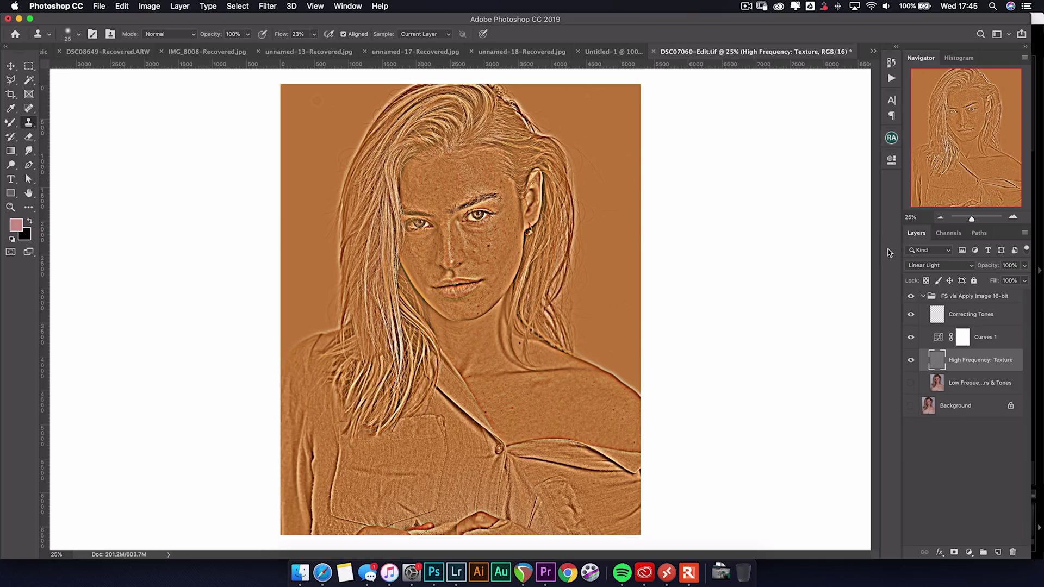
pyautogui.press('super+plus')
pyautogui.press('super+plus')
pyautogui.press('super+plus')
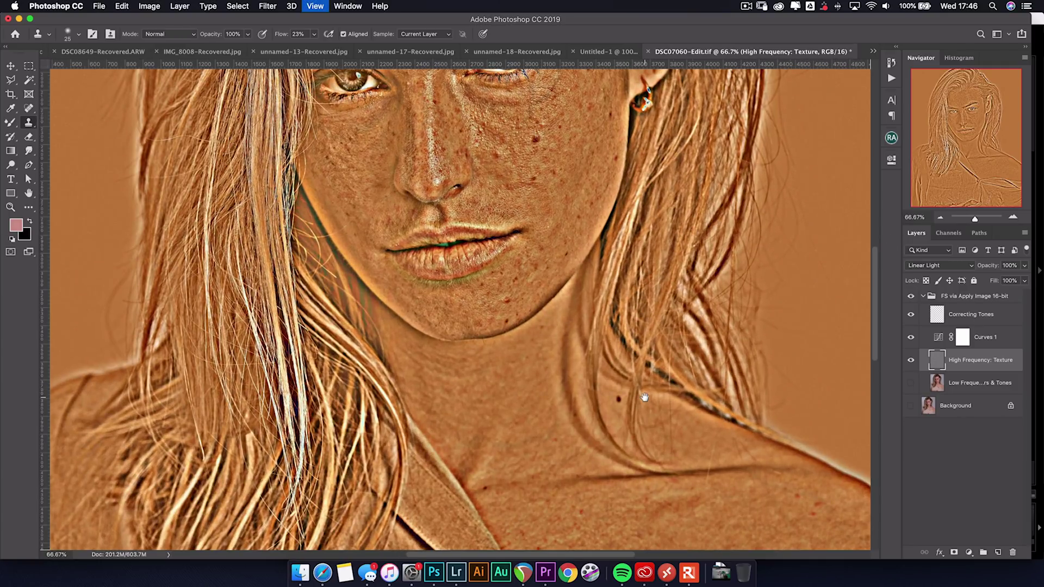
pyautogui.press('super+minus')
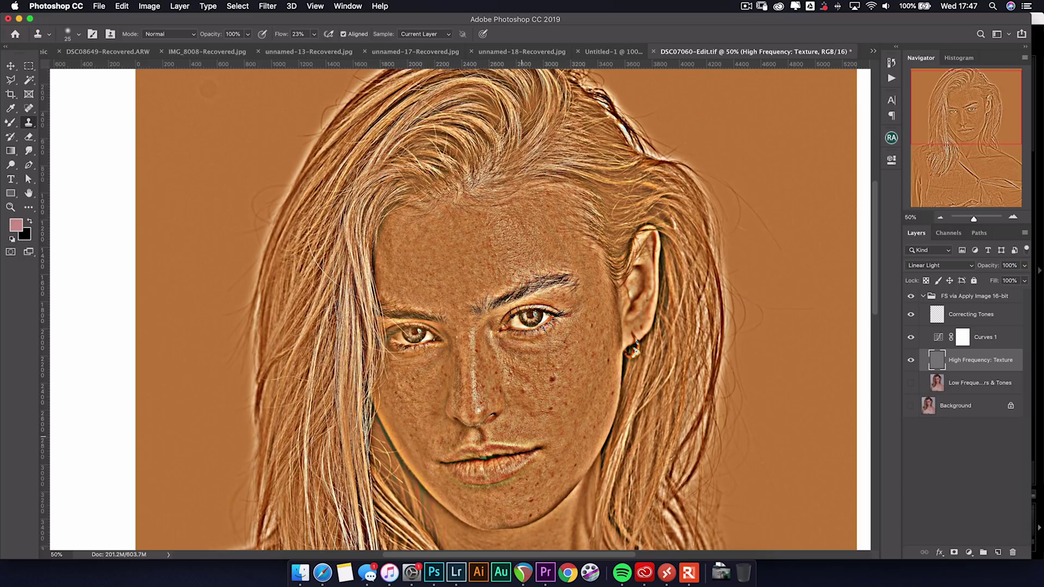
pyautogui.press('super+z')
pyautogui.press('super+minus')
pyautogui.moveTo(537, 329); pyautogui.dragTo(493, 332)
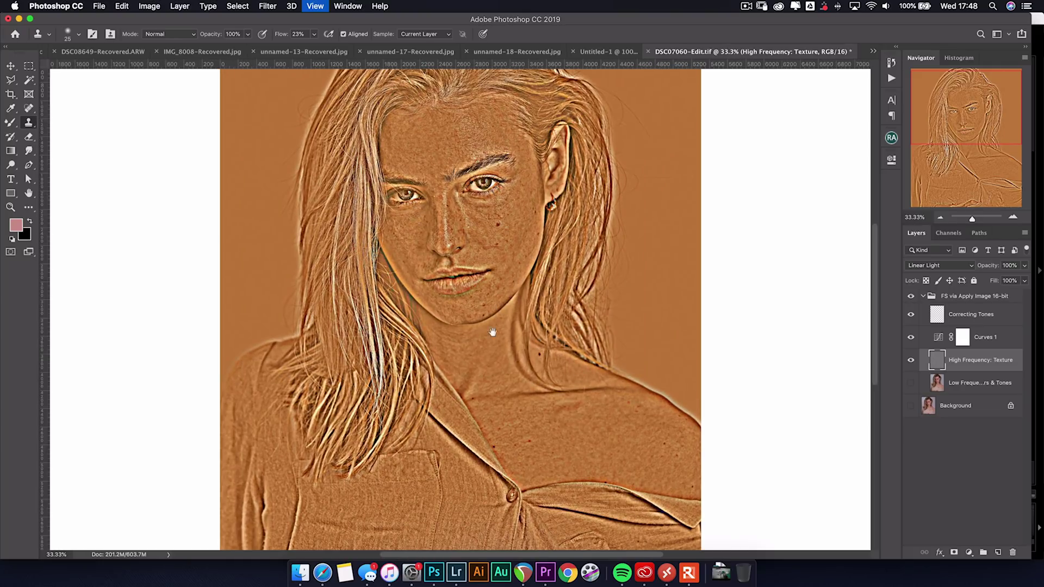
pyautogui.press('super+equal')
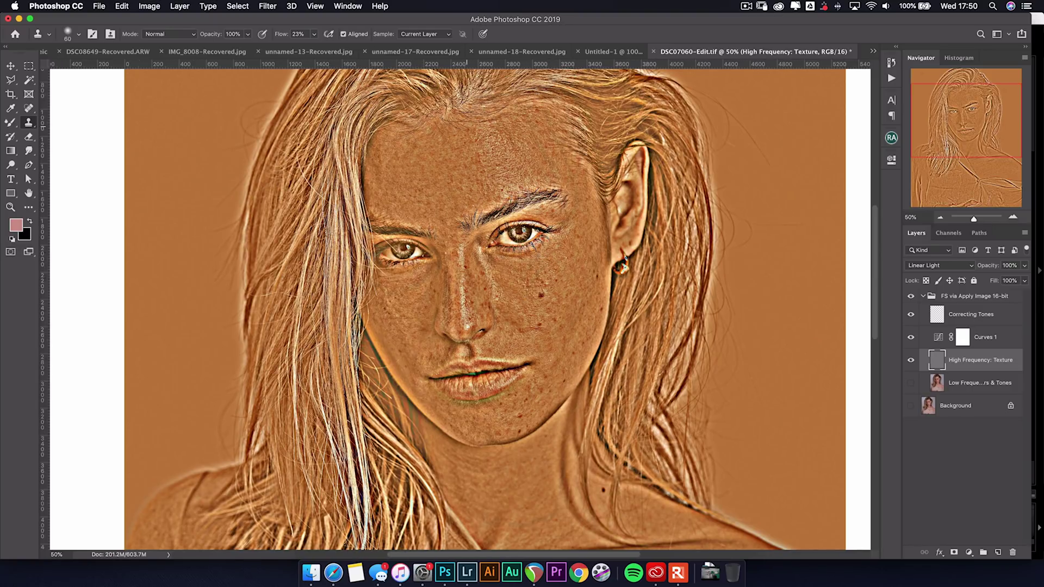
# Even out the remaining facial skin texture with a 60-pixel Clone Stamp, lowering its flow to 12%
pyautogui.moveTo(506, 259); pyautogui.dragTo(523, 260)
pyautogui.hotkey('shift', '1')
pyautogui.hotkey('shift', '2')
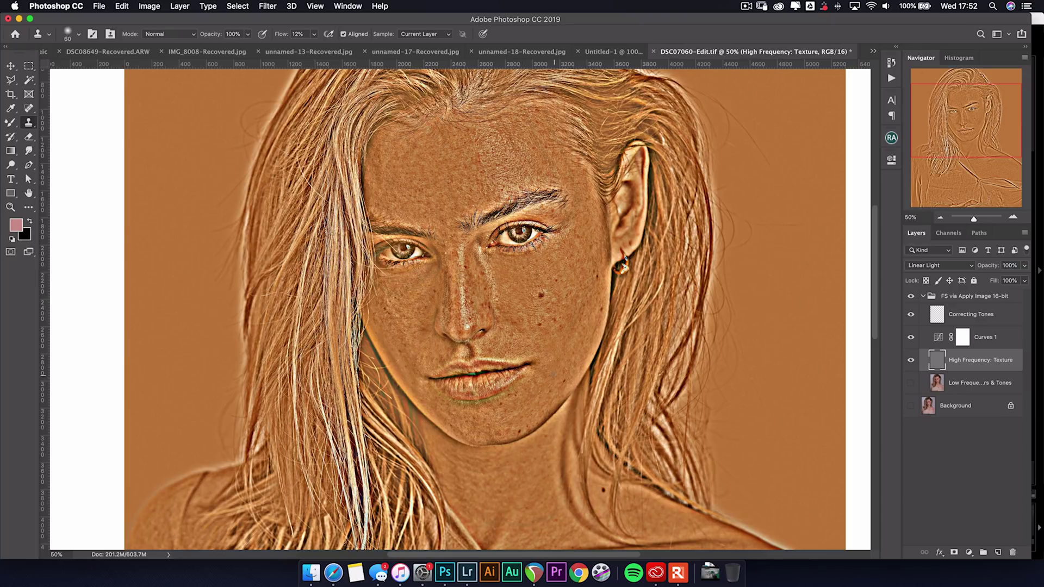
pyautogui.press('super+minus')
pyautogui.press('super+plus')
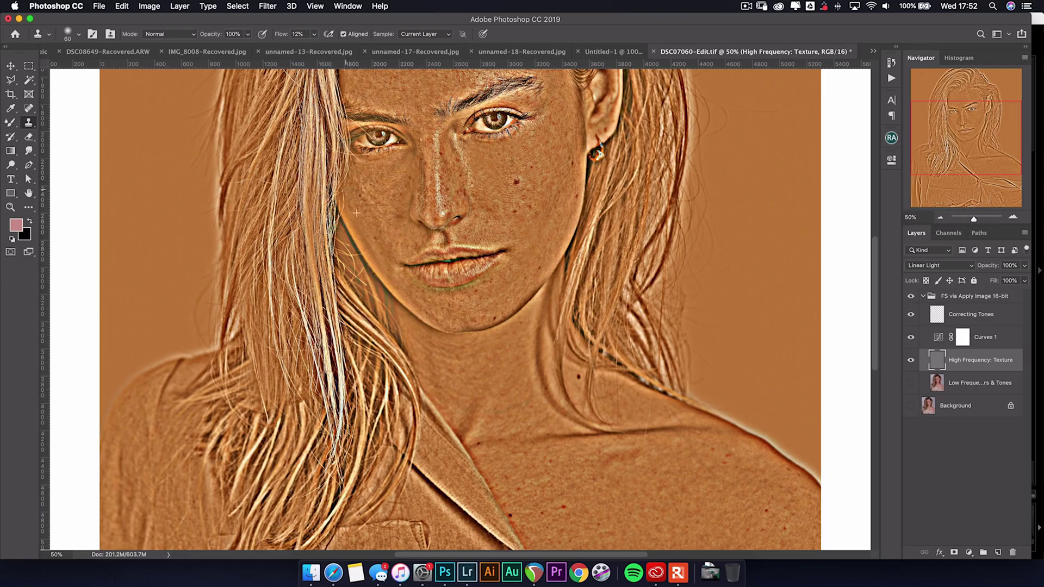
pyautogui.scroll(5, 356, 212)
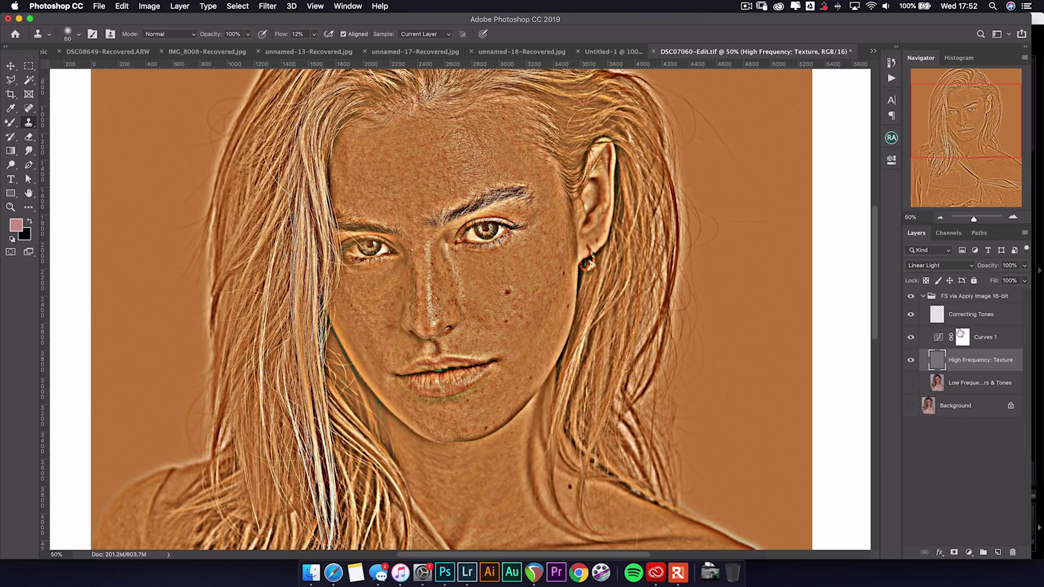
# Delete the Curves 1 adjustment and show the Low Frequency and Background layers again
pyautogui.click(987, 347)
pyautogui.press('Delete')
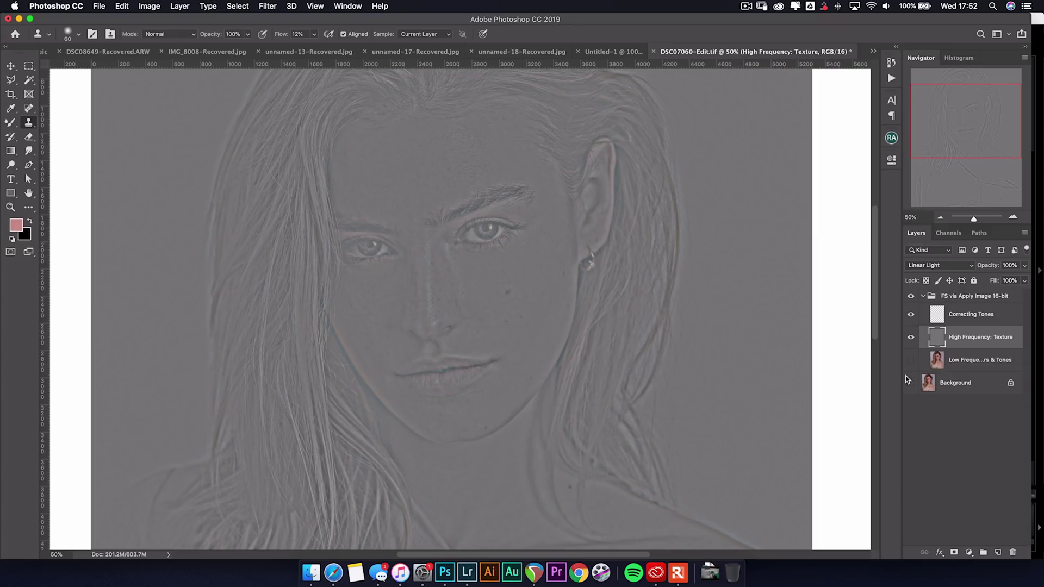
pyautogui.moveTo(911, 360); pyautogui.dragTo(915, 392)
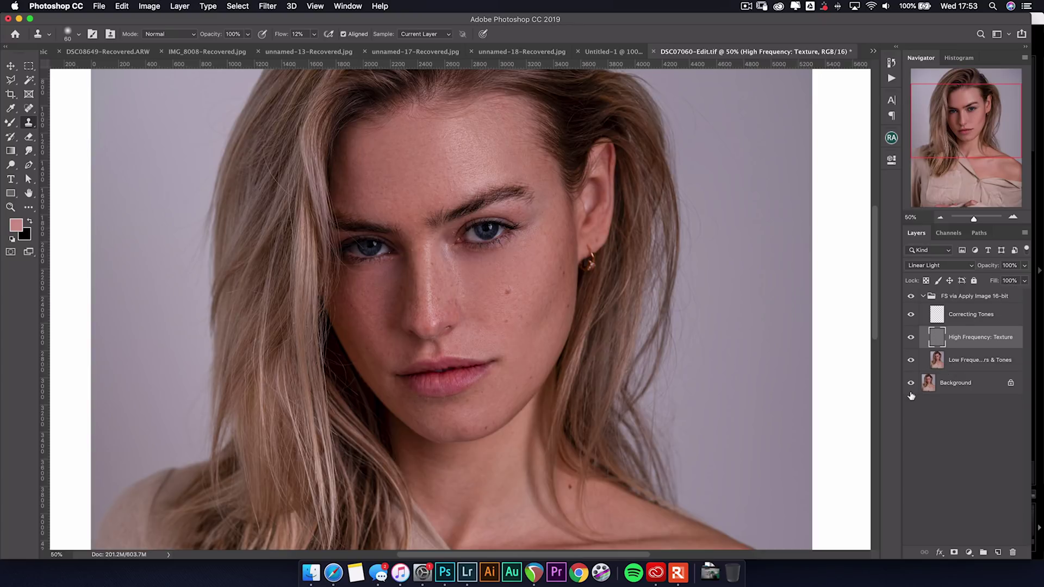
# Toggle the frequency separation group's visibility repeatedly to compare the portrait before and after the retouch
pyautogui.press('super+minus')
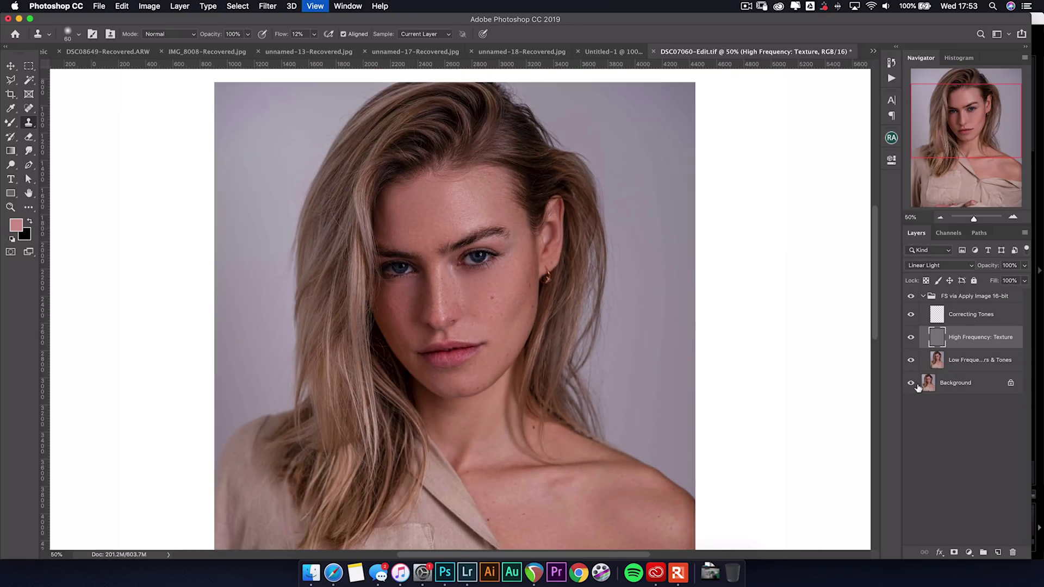
pyautogui.click(912, 297)
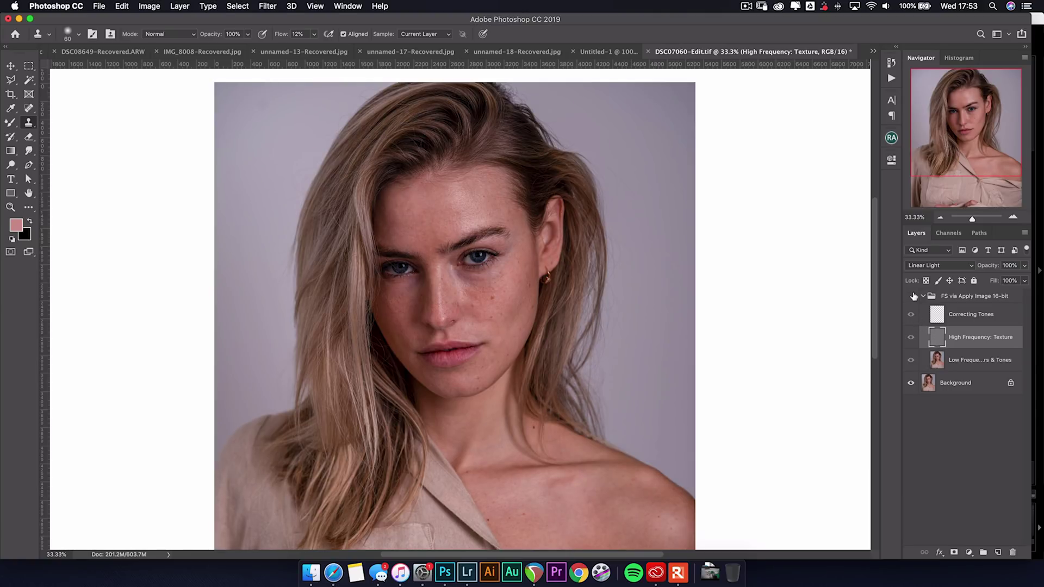
pyautogui.click(912, 297)
pyautogui.click(912, 297)
pyautogui.click(912, 297)
pyautogui.click(913, 297)
pyautogui.click(912, 297)
pyautogui.click(912, 297)
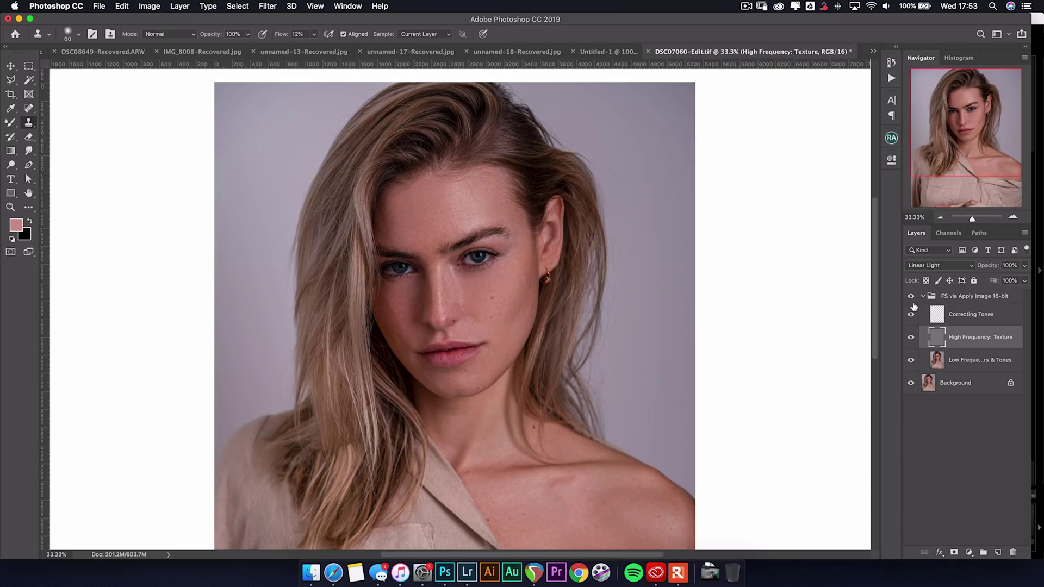
pyautogui.click(912, 297)
pyautogui.click(912, 297)
pyautogui.press('super+minus')
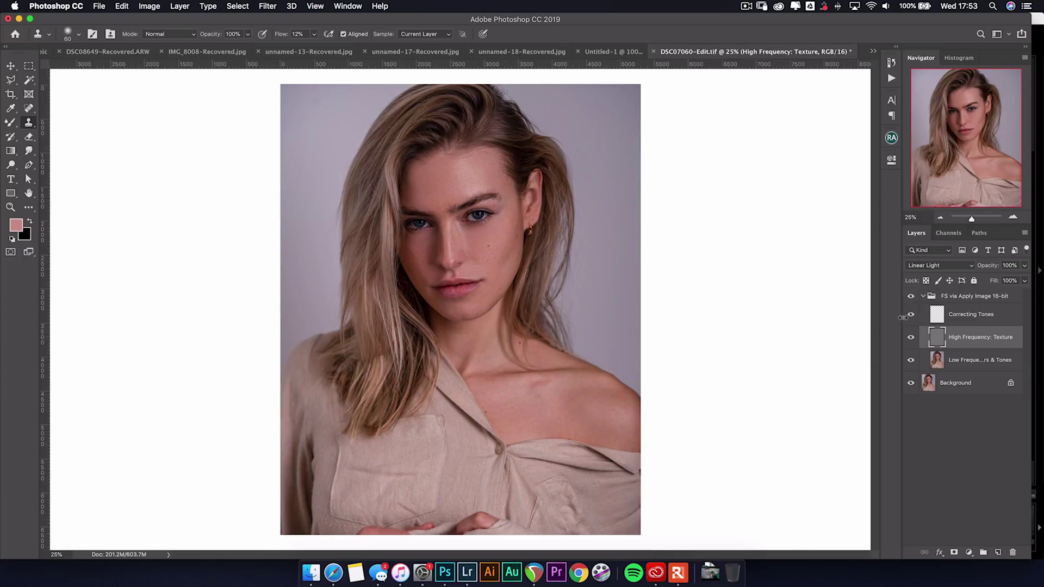
# Add a Black & White adjustment above Correcting Tones with Reds at -39 and Yellows at 194
pyautogui.click(958, 299)
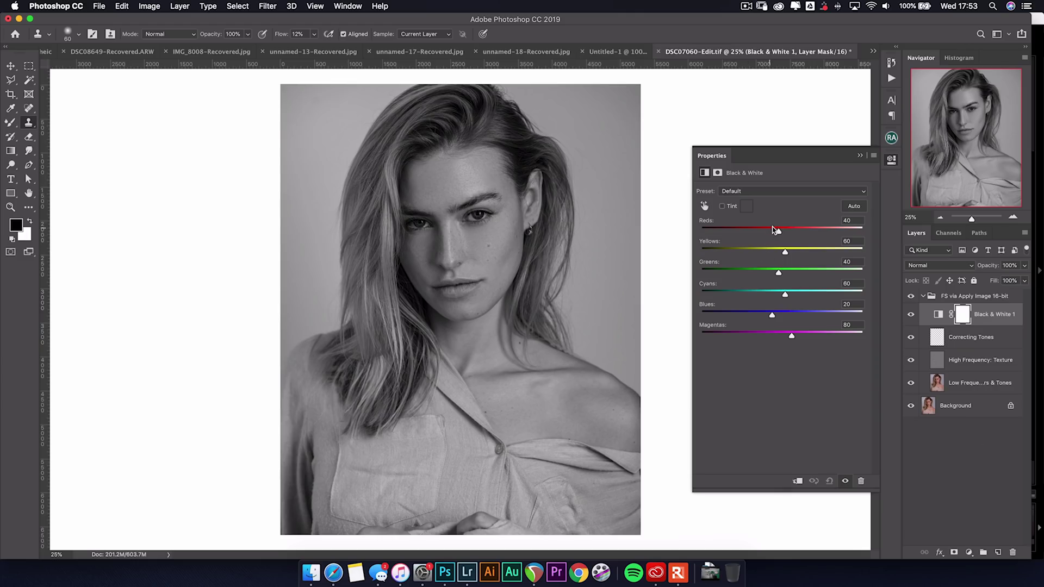
pyautogui.moveTo(775, 230); pyautogui.dragTo(761, 233)
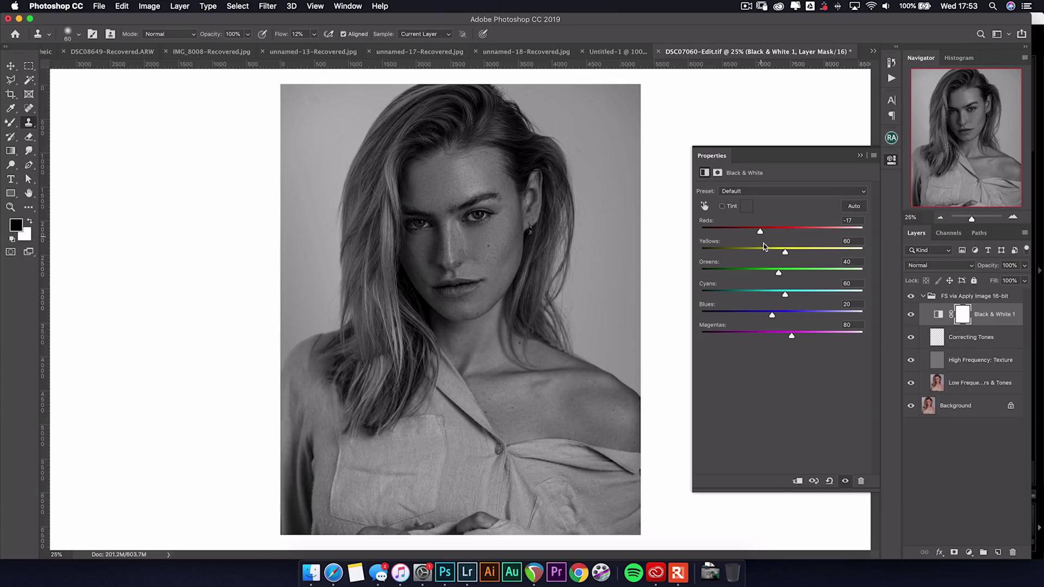
pyautogui.moveTo(787, 253); pyautogui.dragTo(750, 232)
pyautogui.moveTo(804, 253); pyautogui.dragTo(828, 253)
pyautogui.moveTo(832, 253); pyautogui.dragTo(829, 253)
pyautogui.moveTo(750, 233)
pyautogui.mouseDown()
pyautogui.moveTo(740, 232)
pyautogui.moveTo(754, 233)
pyautogui.mouseUp()
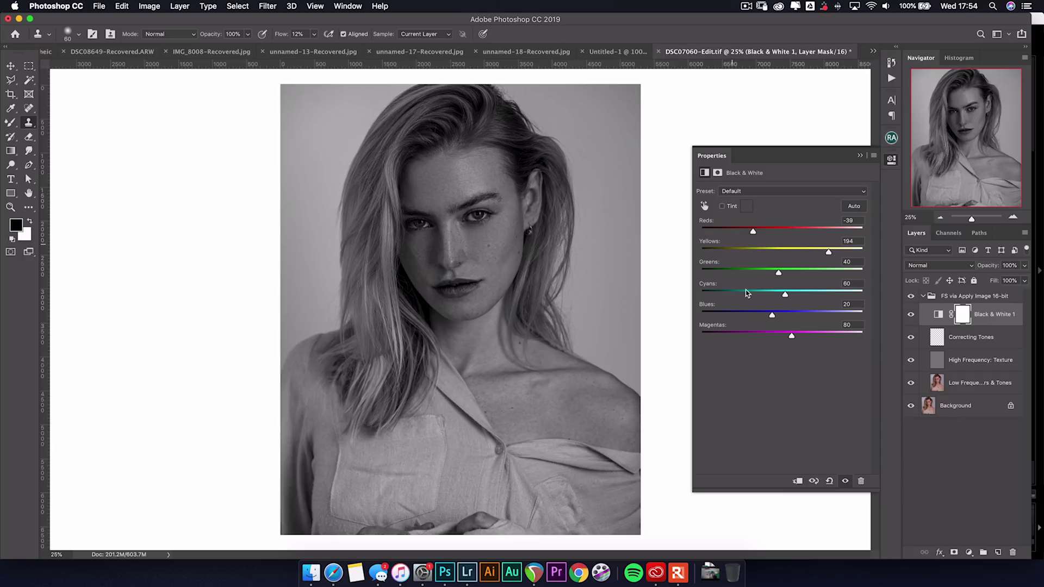
pyautogui.click(858, 157)
# Set the Black & White 1 layer's blend mode to Luminosity and its opacity to 30%
pyautogui.click(957, 266)
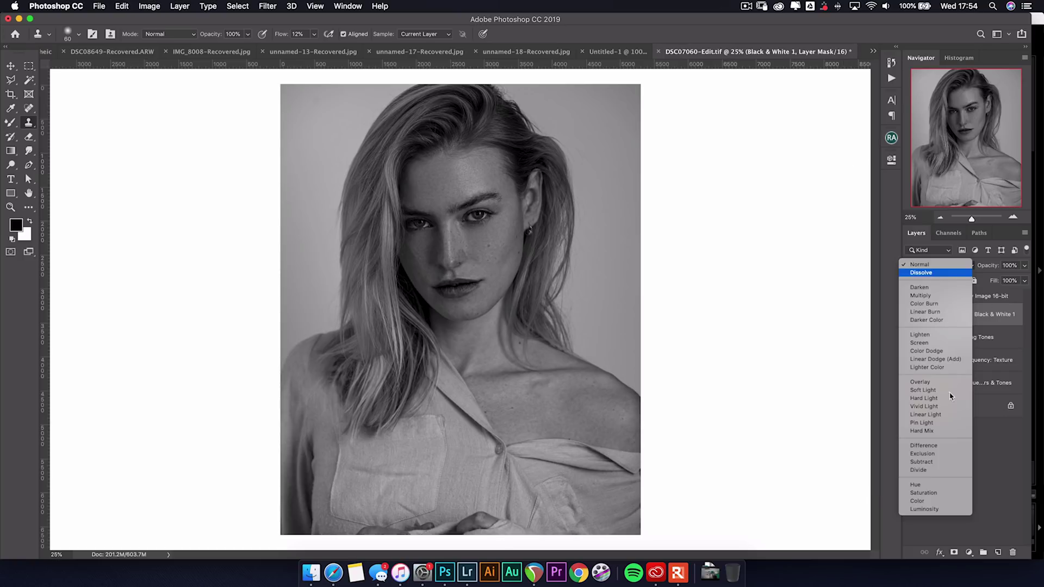
pyautogui.click(941, 508)
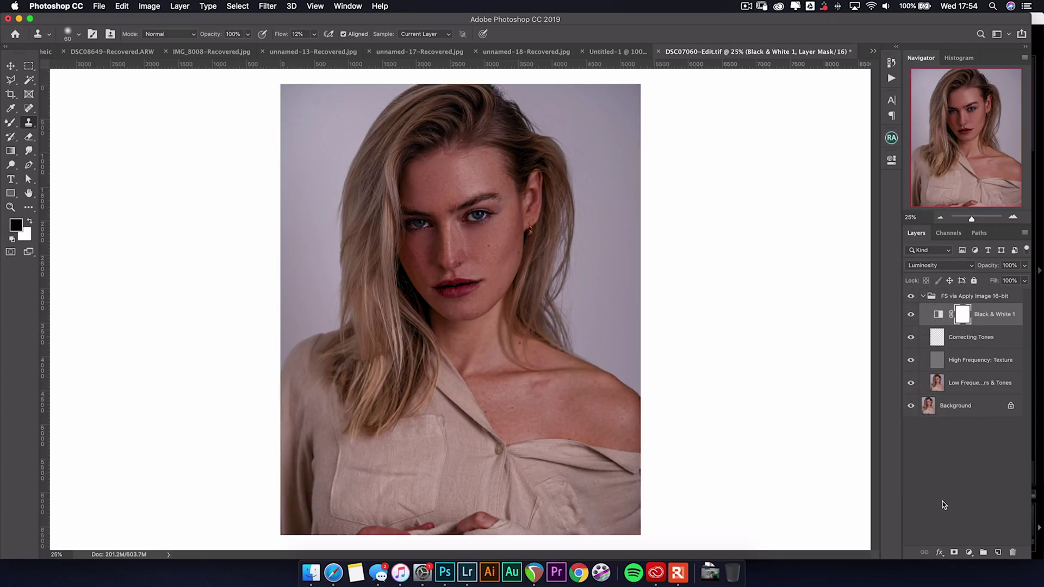
pyautogui.click(1024, 281)
pyautogui.moveTo(1026, 294); pyautogui.dragTo(982, 280)
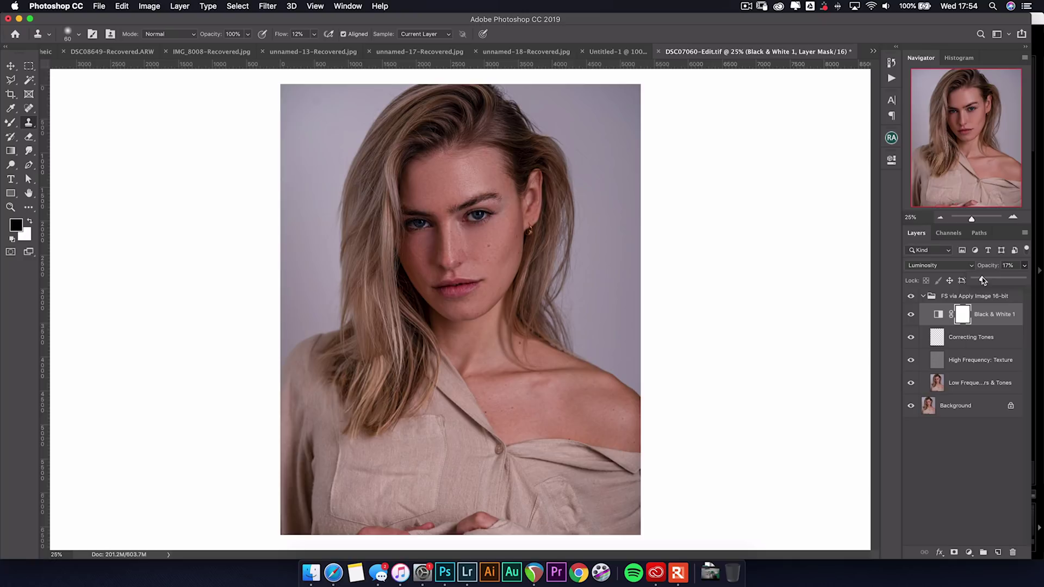
pyautogui.moveTo(1032, 277); pyautogui.dragTo(988, 279)
# Move Black & White 1 out of the frequency separation group and into a new group named Colour
pyautogui.click(989, 314)
pyautogui.moveTo(991, 313); pyautogui.dragTo(987, 290)
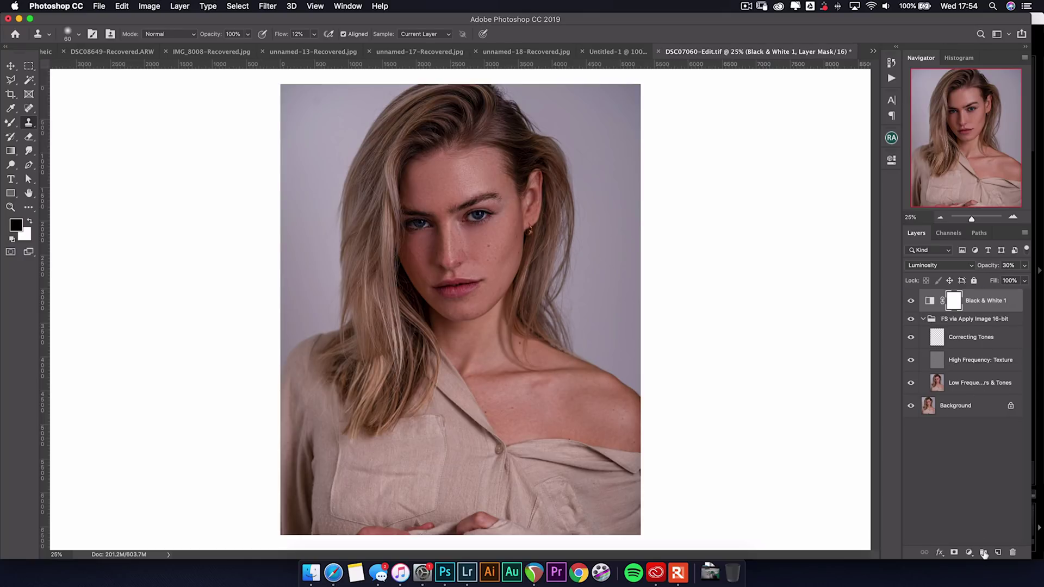
pyautogui.click(983, 552)
pyautogui.doubleClick(955, 298)
pyautogui.write('Colour')
pyautogui.moveTo(977, 311); pyautogui.dragTo(975, 299)
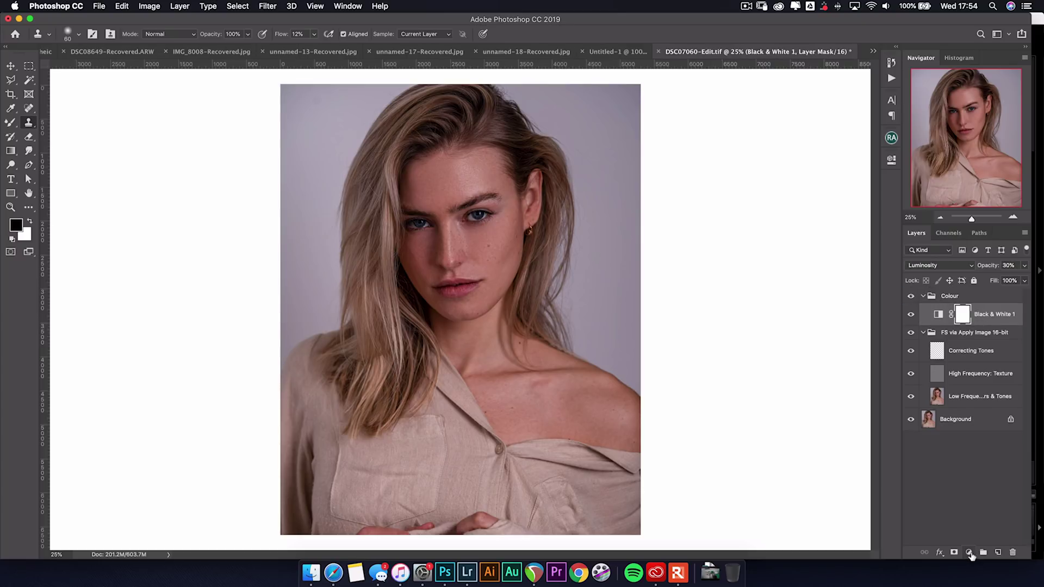
# Add a second Black & White adjustment with default values in the Colour group and reduce its opacity to 11%
pyautogui.click(969, 553)
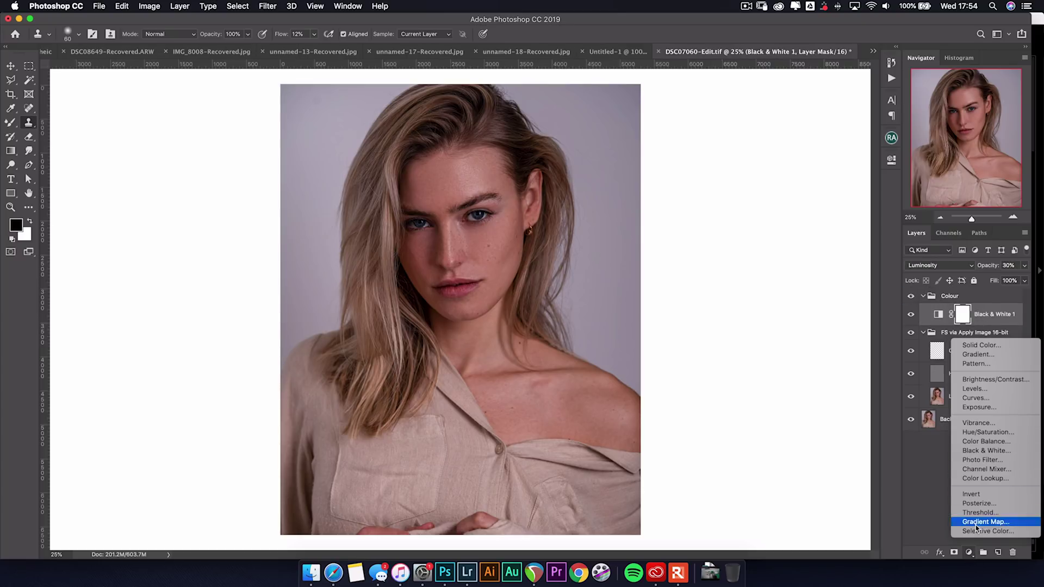
pyautogui.click(984, 451)
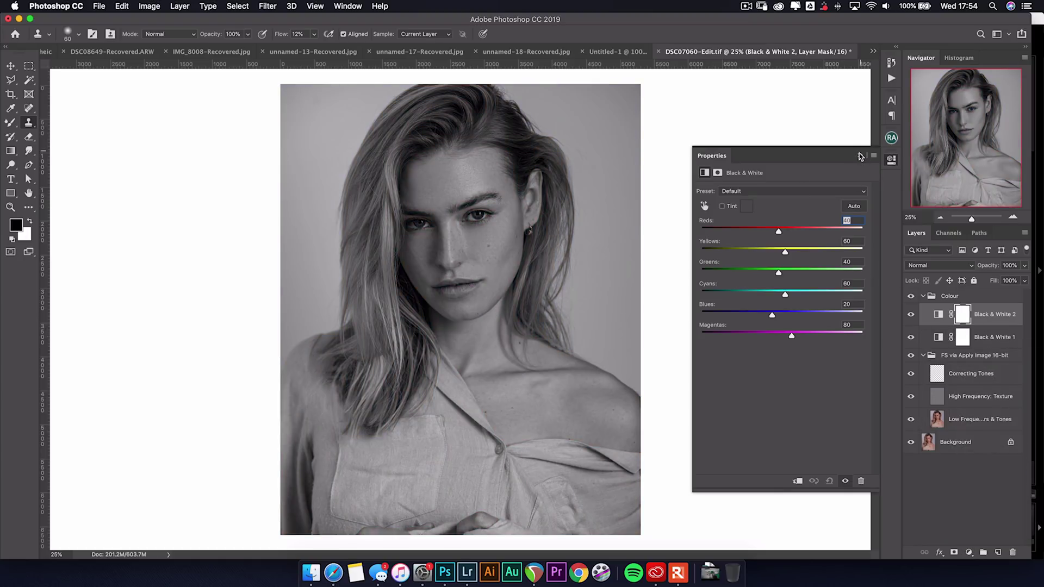
pyautogui.click(860, 156)
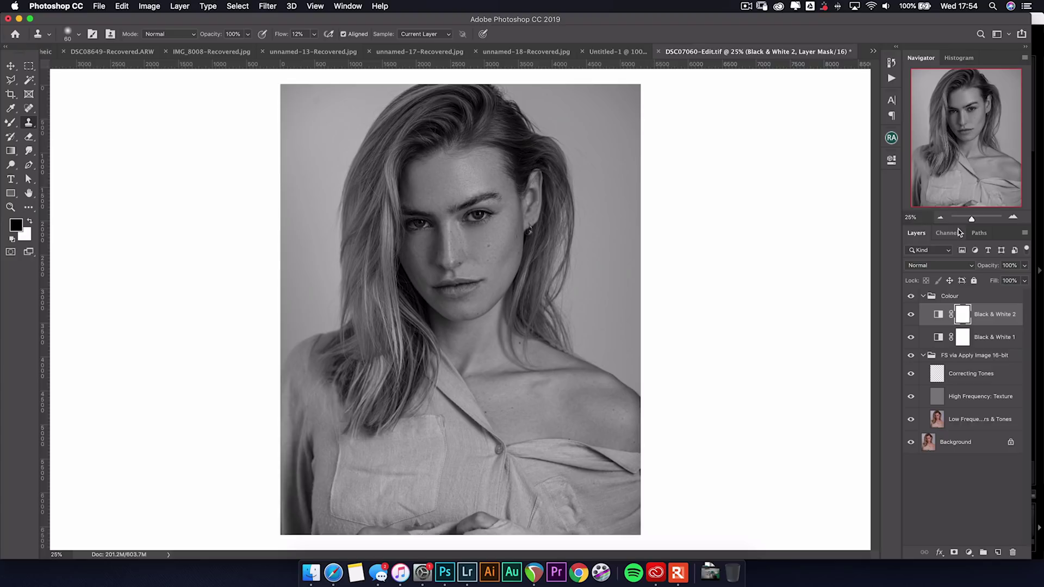
pyautogui.click(1024, 281)
pyautogui.click(978, 281)
pyautogui.moveTo(978, 281); pyautogui.dragTo(980, 281)
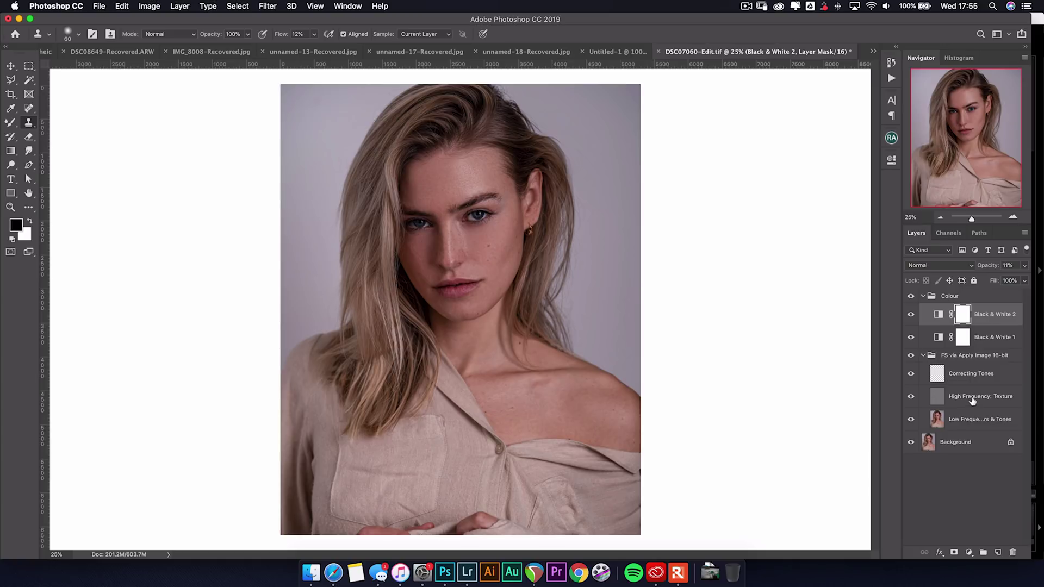
# Add a Selective Color adjustment to the Colour group and lower Cyan and Yellow in the Reds, with Black at -6%
pyautogui.click(969, 552)
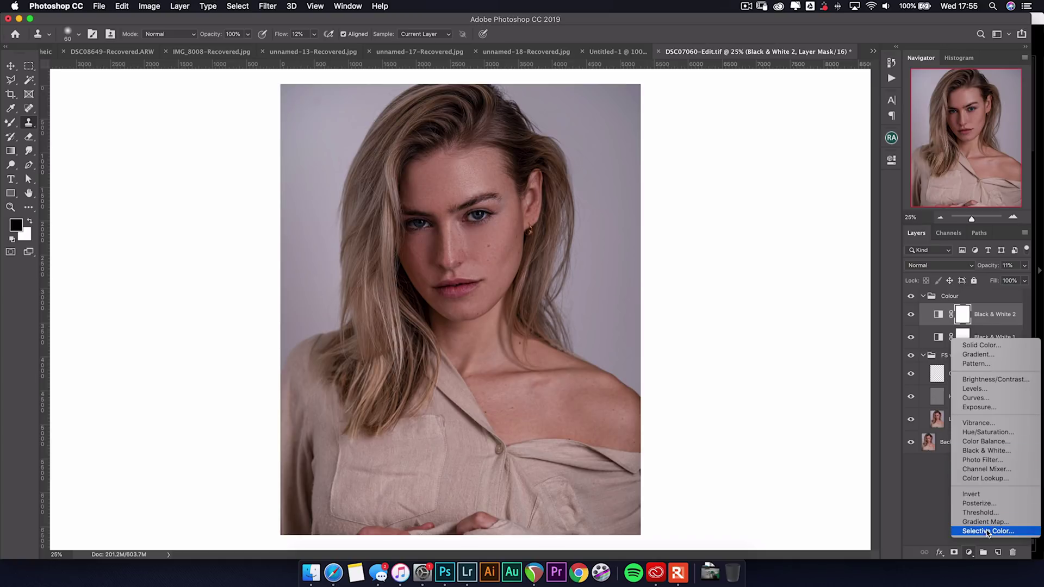
pyautogui.click(989, 532)
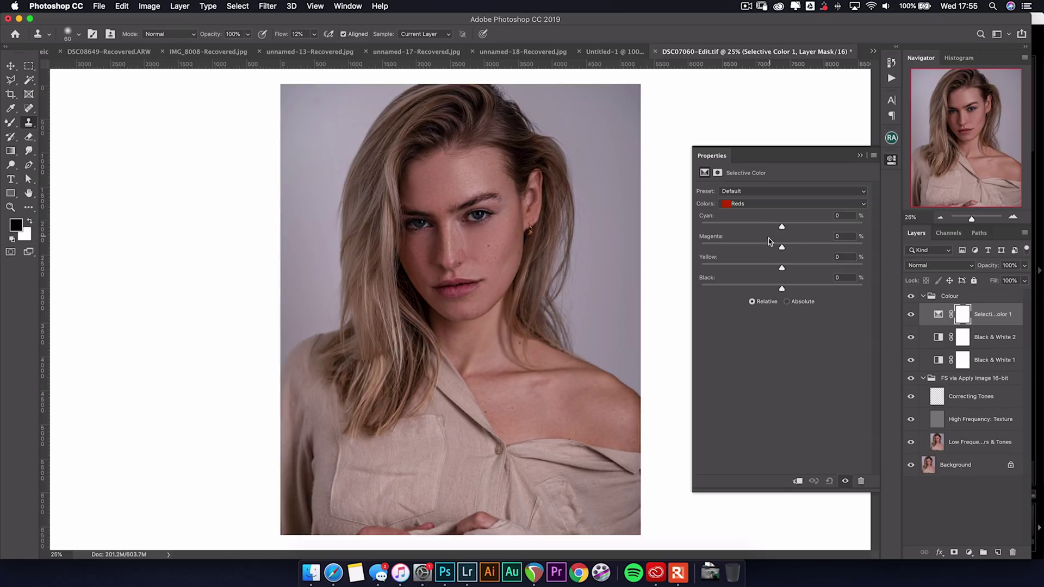
pyautogui.moveTo(781, 229); pyautogui.dragTo(771, 229)
pyautogui.moveTo(782, 269)
pyautogui.mouseDown()
pyautogui.moveTo(792, 268)
pyautogui.moveTo(775, 272)
pyautogui.mouseUp()
pyautogui.moveTo(783, 289)
pyautogui.mouseDown()
pyautogui.moveTo(752, 290)
pyautogui.moveTo(777, 290)
pyautogui.mouseUp()
# For the Yellows in Selective Color, set Cyan to -39%, Magenta to -4% and Yellow to +36%, and adjust Black
pyautogui.click(782, 204)
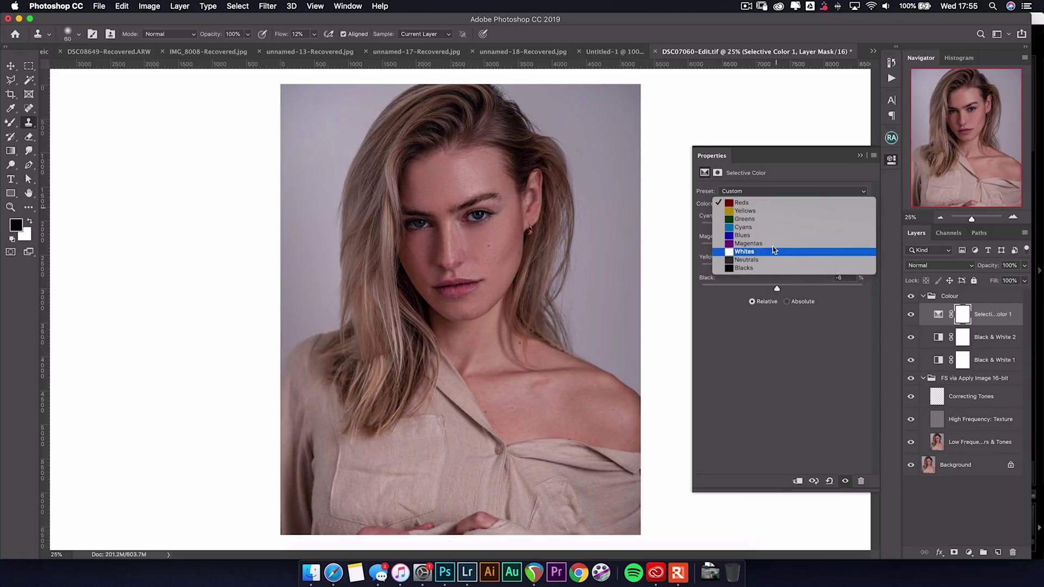
pyautogui.click(774, 211)
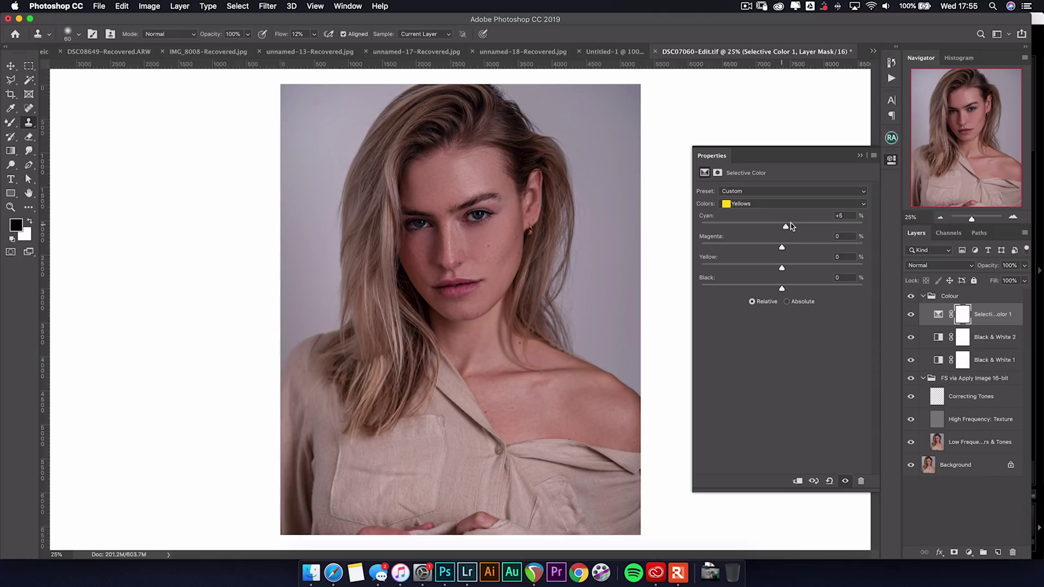
pyautogui.moveTo(793, 226); pyautogui.dragTo(752, 226)
pyautogui.moveTo(783, 248); pyautogui.dragTo(778, 248)
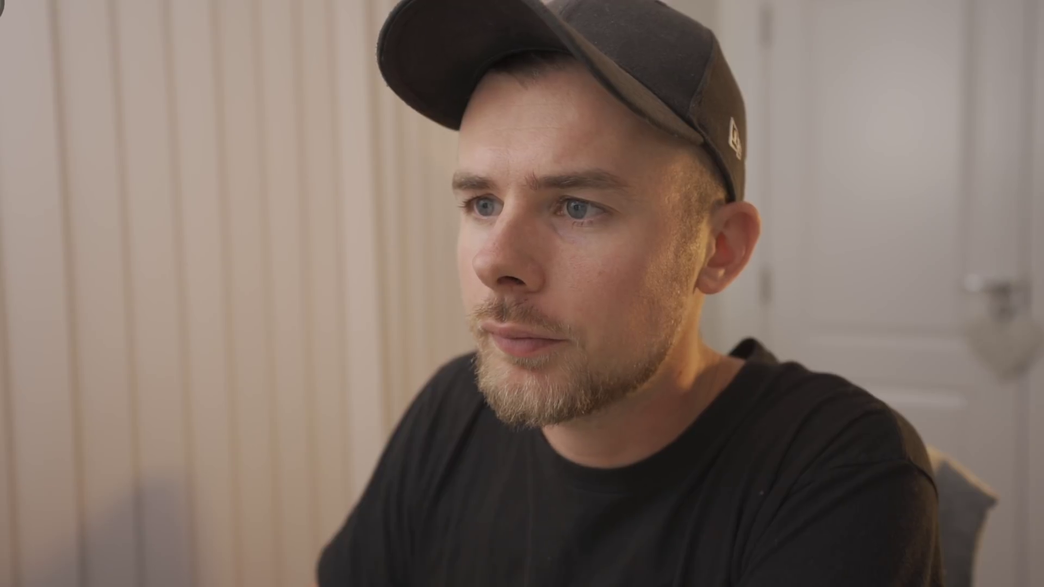
pyautogui.moveTo(782, 268); pyautogui.dragTo(812, 265)
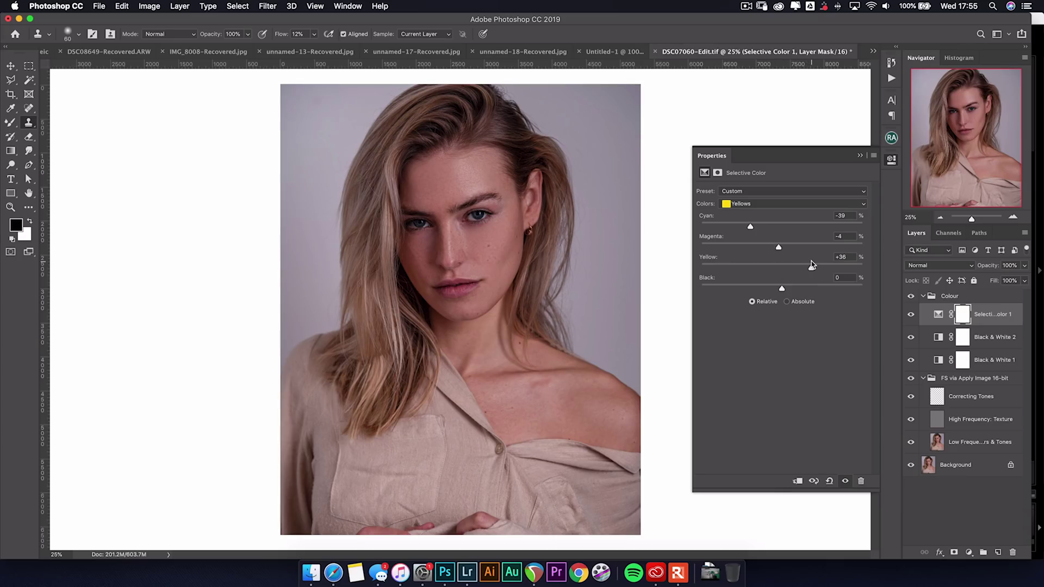
pyautogui.moveTo(782, 289); pyautogui.dragTo(738, 294)
pyautogui.moveTo(827, 294); pyautogui.dragTo(828, 295)
# Set Cyan to -10% for the Greens in the Selective Color adjustment
pyautogui.click(805, 204)
pyautogui.click(797, 212)
pyautogui.moveTo(718, 227); pyautogui.dragTo(774, 228)
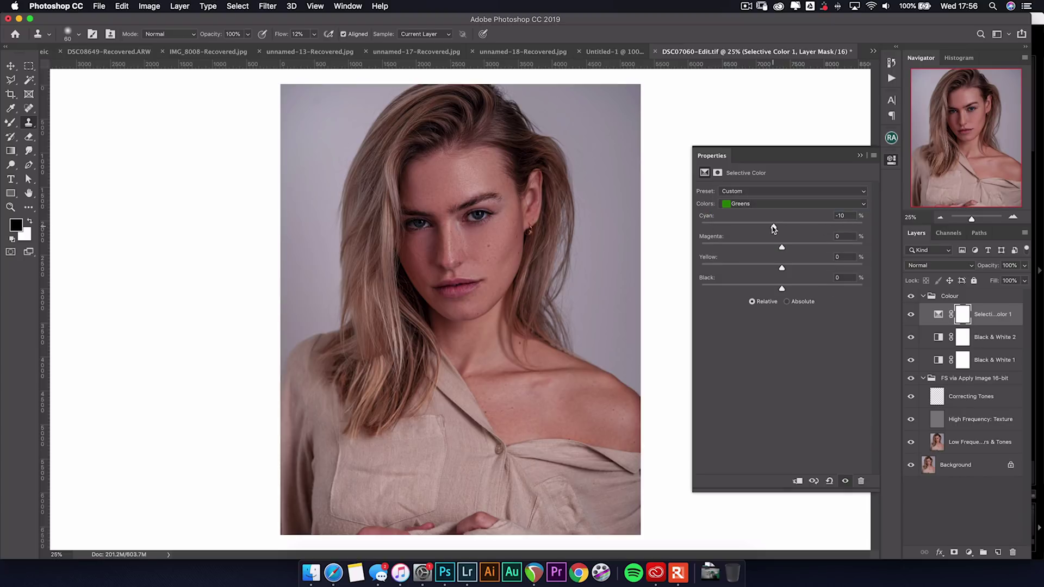
# Fine-tune the Whites in Selective Color by slightly adjusting Cyan and Magenta and lowering Black
pyautogui.click(791, 204)
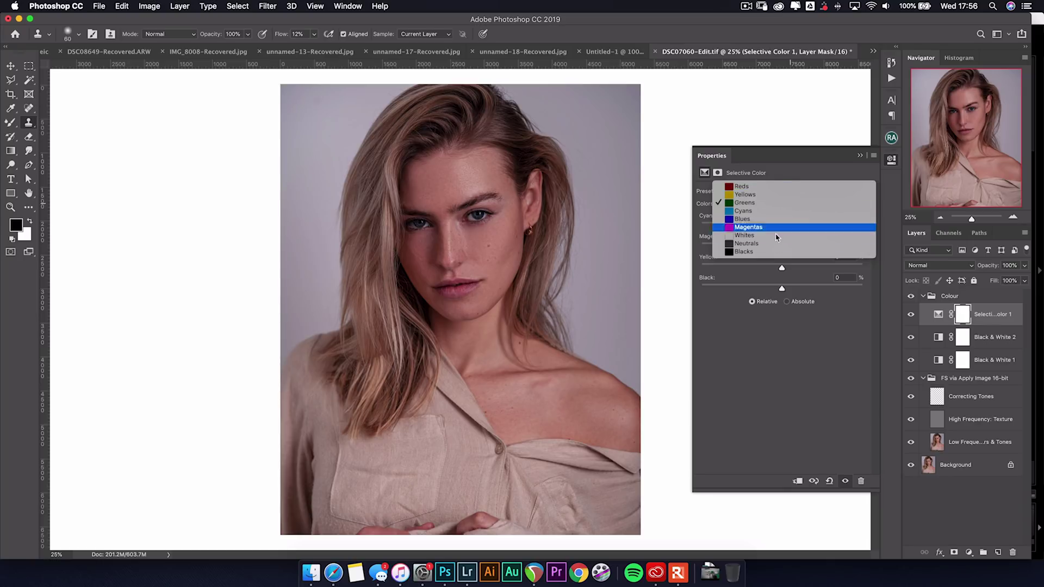
pyautogui.click(779, 238)
pyautogui.moveTo(782, 227)
pyautogui.mouseDown()
pyautogui.moveTo(751, 228)
pyautogui.moveTo(827, 228)
pyautogui.moveTo(736, 226)
pyautogui.moveTo(869, 230)
pyautogui.moveTo(704, 222)
pyautogui.moveTo(795, 227)
pyautogui.moveTo(778, 247)
pyautogui.mouseUp()
pyautogui.moveTo(782, 288); pyautogui.dragTo(777, 289)
# For the Neutrals in Selective Color, set Cyan to -11%, Magenta to +2%, Yellow to +10% and Black to -7%
pyautogui.click(792, 204)
pyautogui.click(793, 211)
pyautogui.moveTo(767, 225); pyautogui.dragTo(792, 228)
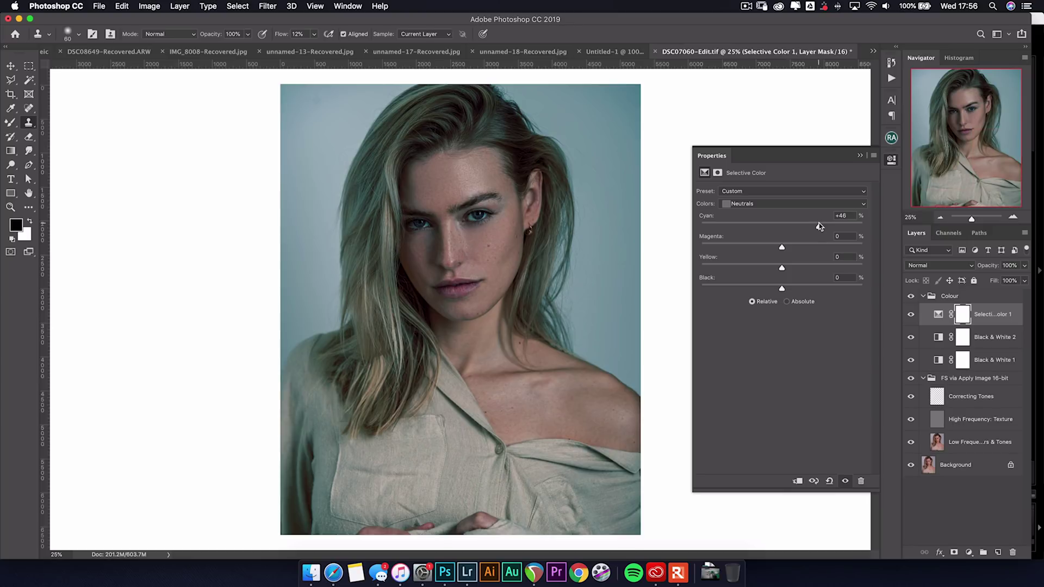
pyautogui.moveTo(819, 226); pyautogui.dragTo(791, 269)
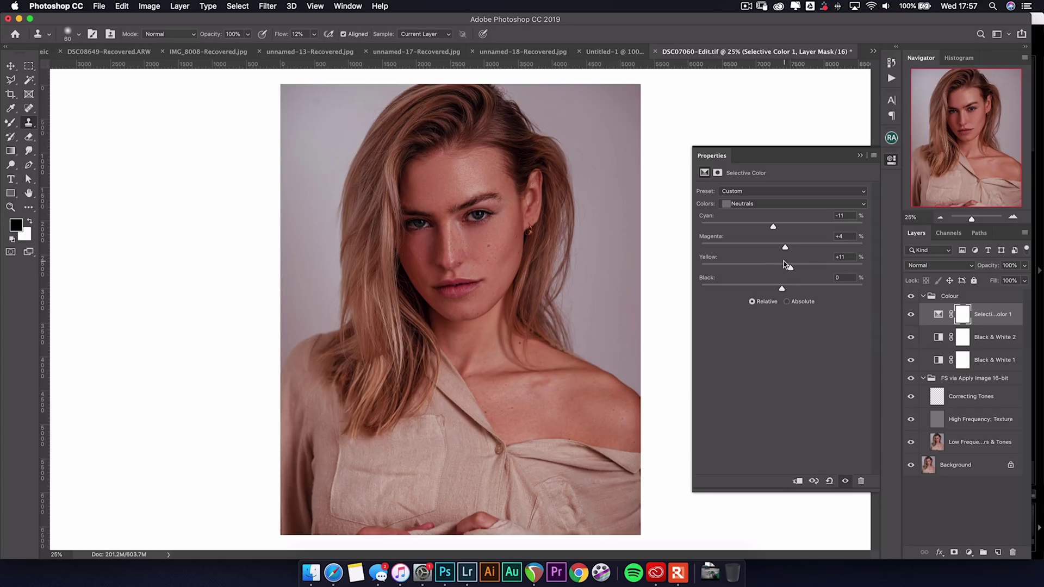
pyautogui.moveTo(786, 251); pyautogui.dragTo(791, 269)
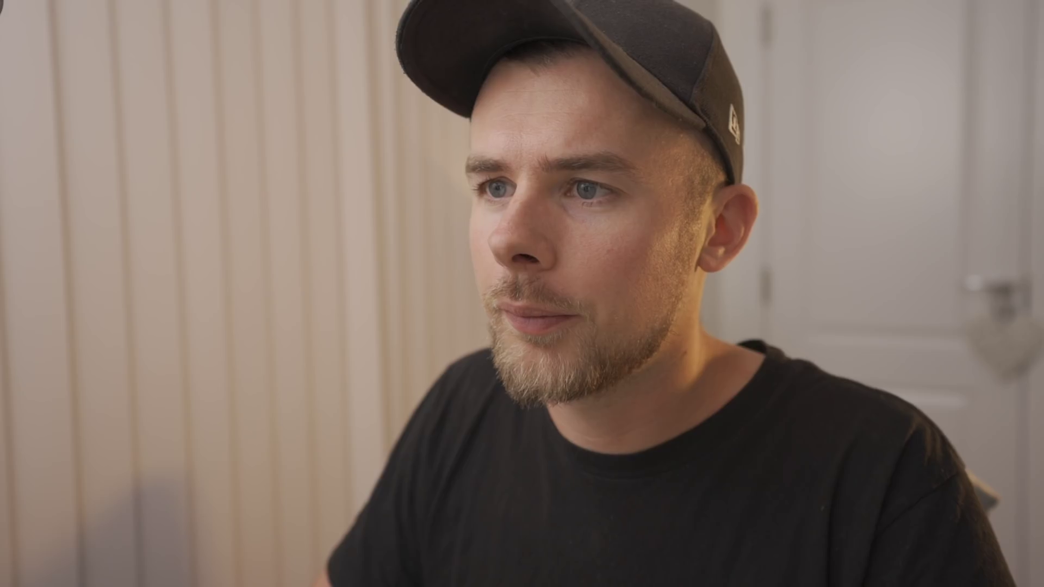
pyautogui.moveTo(782, 288); pyautogui.dragTo(776, 288)
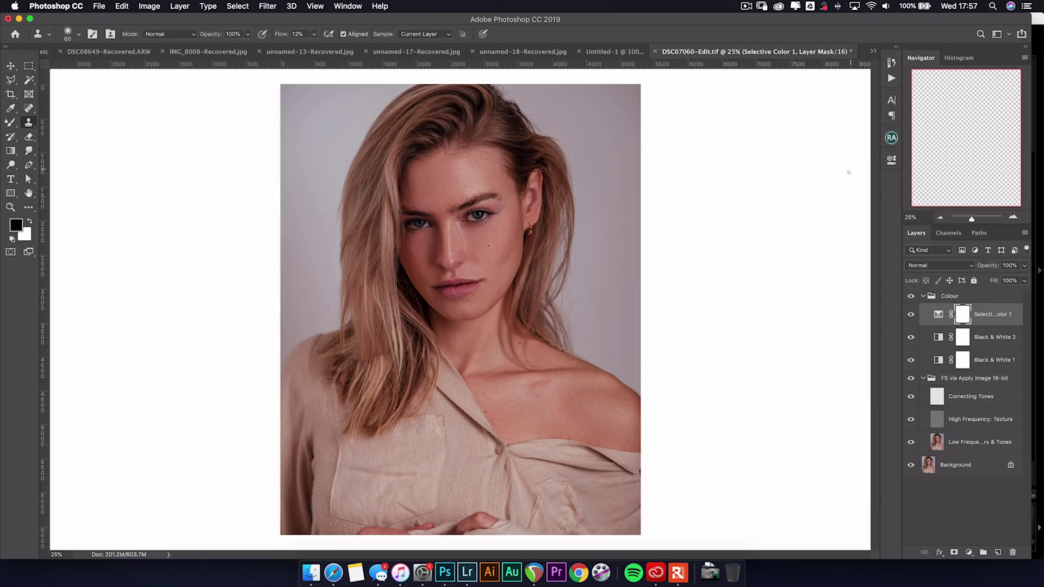
# Compare the portrait with and without Selective Color 1 and review the adjustment's Neutrals settings
pyautogui.click(911, 315)
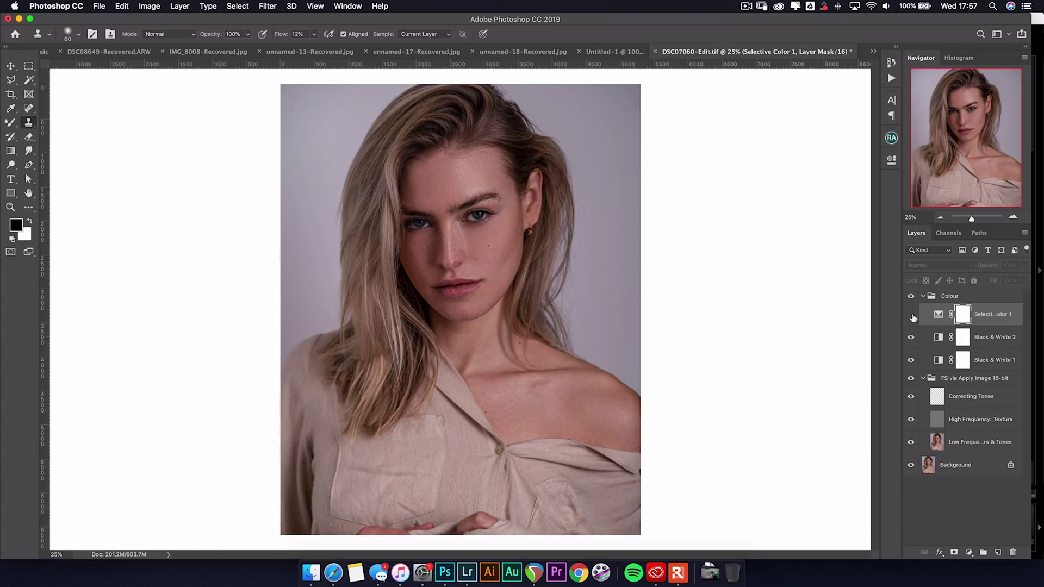
pyautogui.click(912, 315)
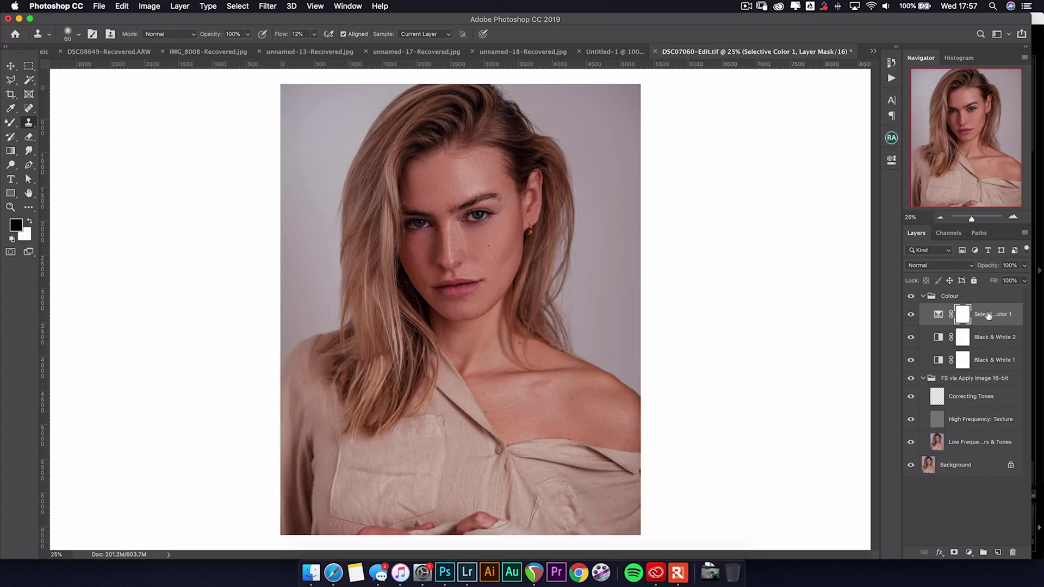
pyautogui.doubleClick(937, 317)
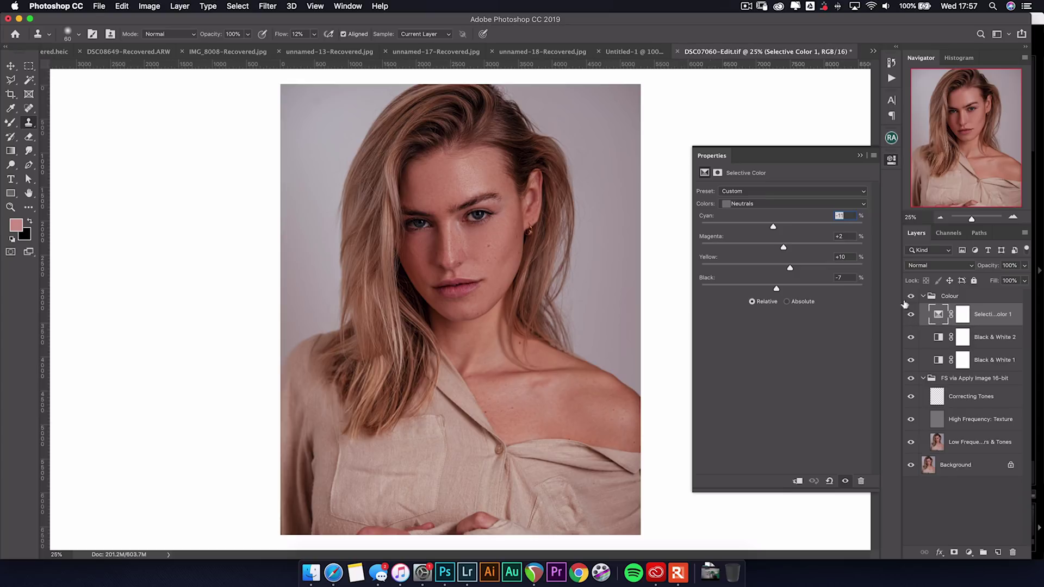
pyautogui.click(874, 156)
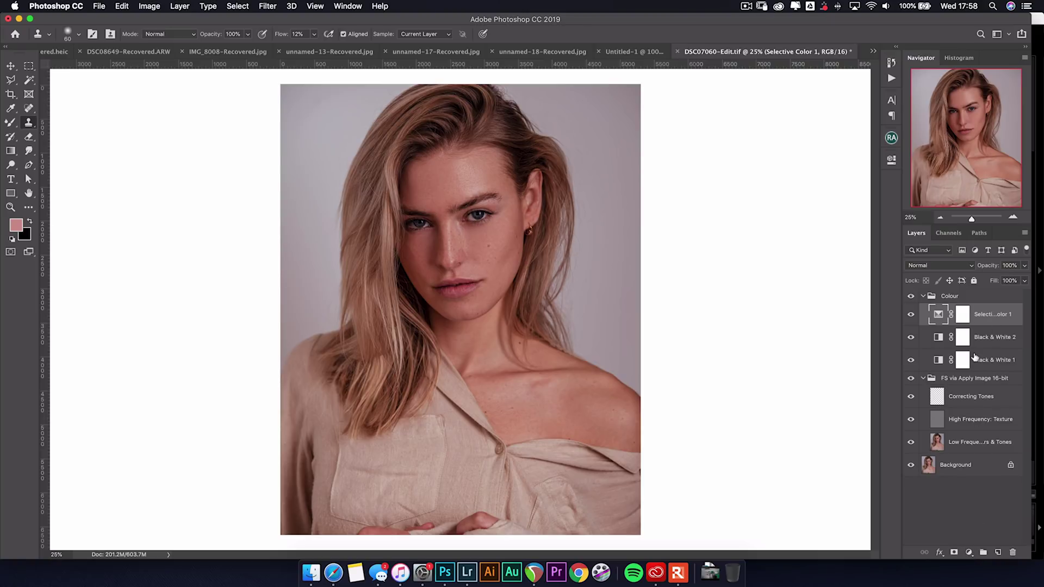
# Add a Curves adjustment to the Colour group that brightens the midtones from input 103 to output 142
pyautogui.click(994, 296)
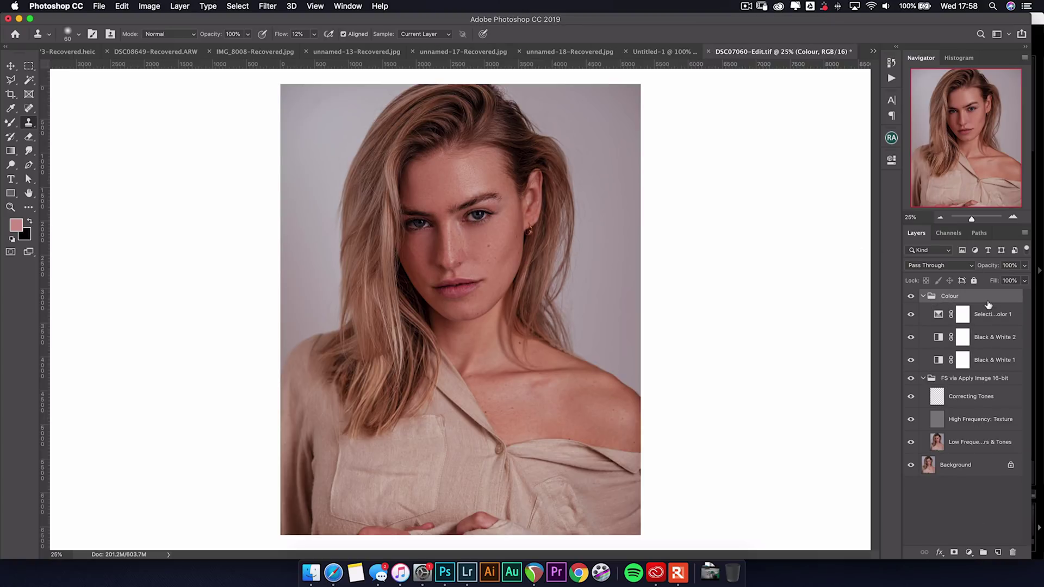
pyautogui.click(969, 553)
pyautogui.click(976, 398)
pyautogui.moveTo(792, 292); pyautogui.dragTo(779, 278)
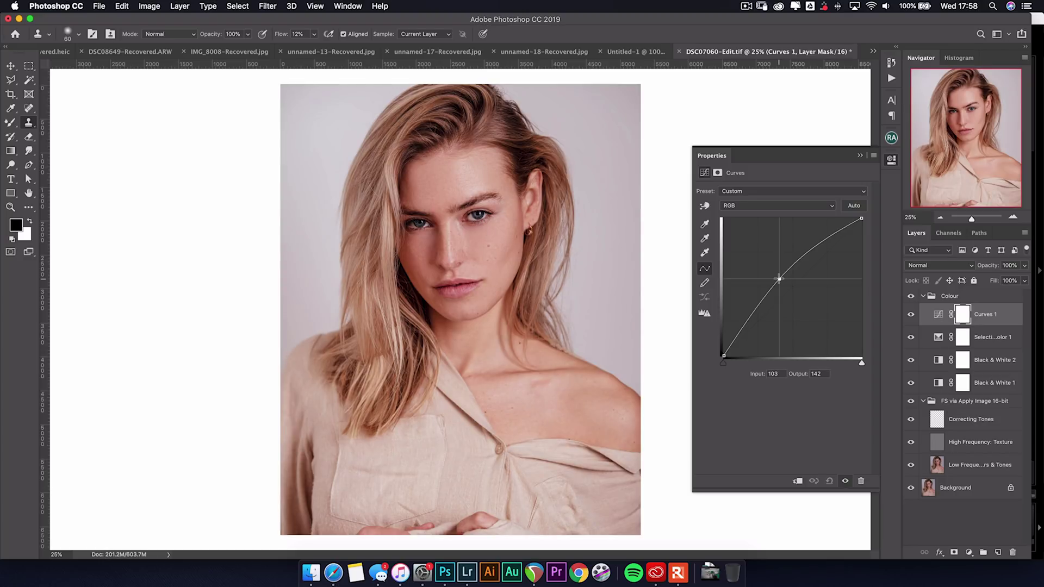
pyautogui.click(860, 156)
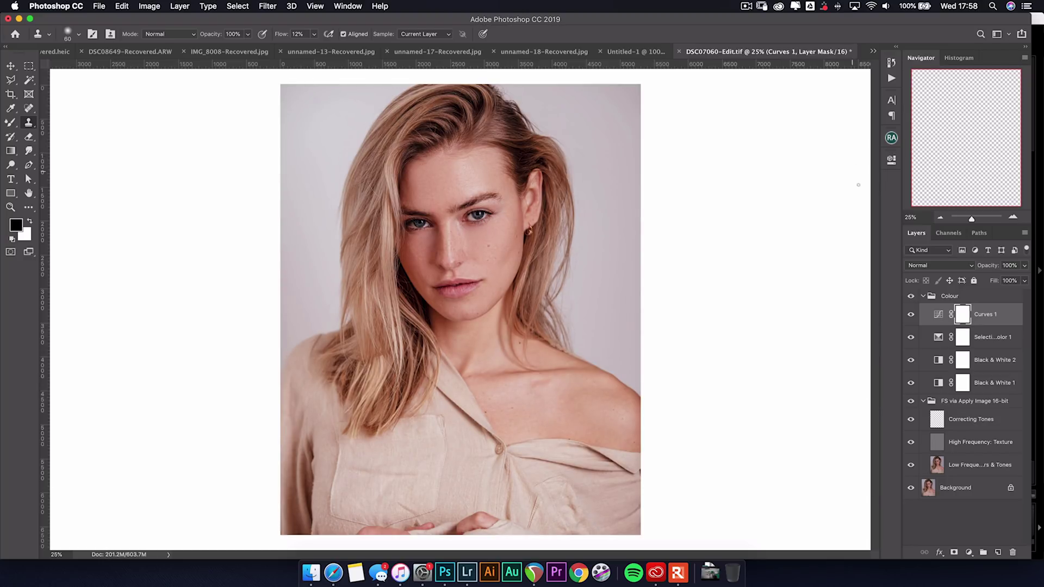
# Limit Curves 1 to the brighter tones with Blend If, moving the Underlying Layer's shadow slider to about 149
pyautogui.doubleClick(1009, 321)
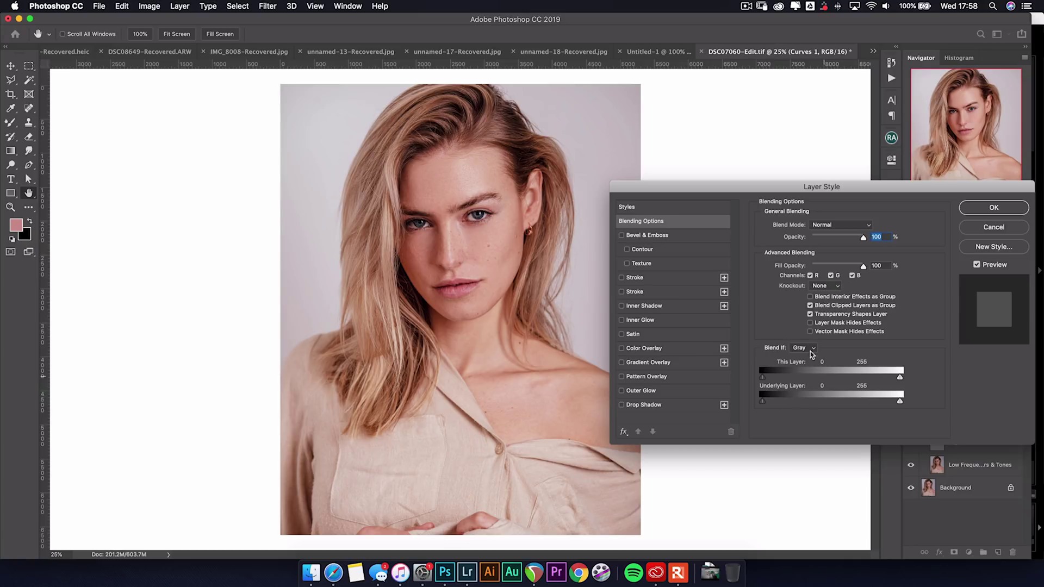
pyautogui.moveTo(763, 402)
pyautogui.mouseDown()
pyautogui.moveTo(846, 403)
pyautogui.moveTo(754, 405)
pyautogui.mouseUp()
pyautogui.moveTo(763, 401); pyautogui.dragTo(844, 405)
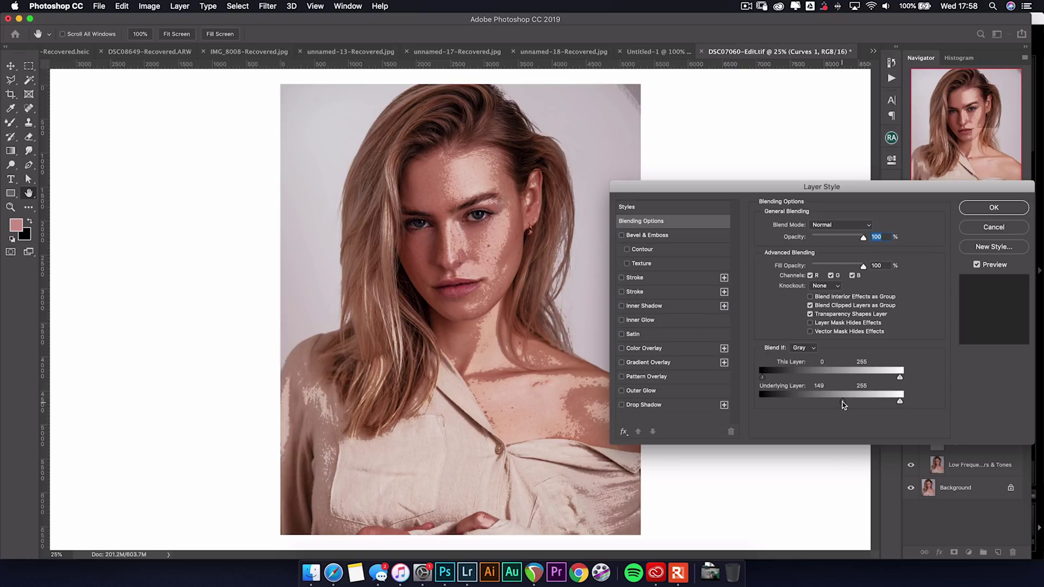
pyautogui.moveTo(843, 401)
pyautogui.mouseDown()
pyautogui.moveTo(889, 401)
pyautogui.moveTo(815, 403)
pyautogui.moveTo(841, 401)
pyautogui.mouseUp()
pyautogui.press('Return')
# Reduce the opacity of Curves 1 to 47% and compare the portrait with the layer hidden and shown
pyautogui.click(1025, 266)
pyautogui.moveTo(995, 280); pyautogui.dragTo(997, 280)
pyautogui.click(910, 315)
pyautogui.click(912, 315)
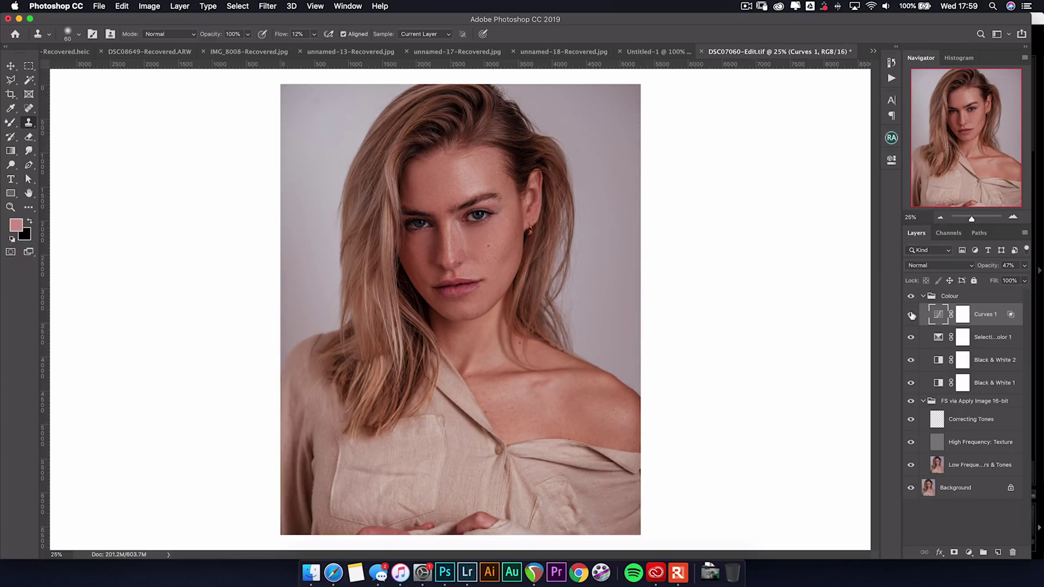
pyautogui.click(911, 315)
pyautogui.click(911, 315)
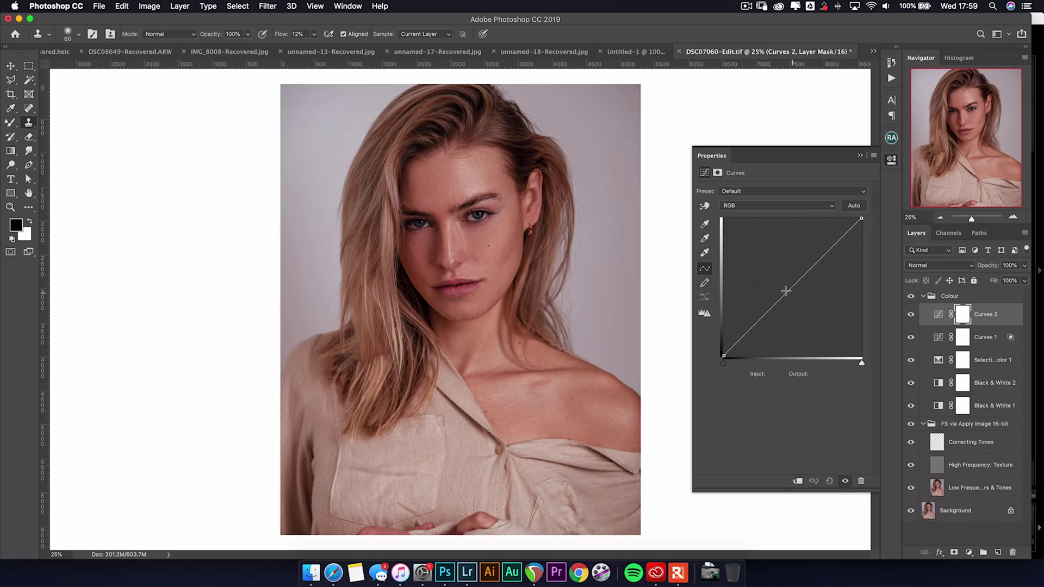
# Add a second Curves adjustment that darkens the midtones from input 137 to output 101
pyautogui.moveTo(790, 288); pyautogui.dragTo(797, 302)
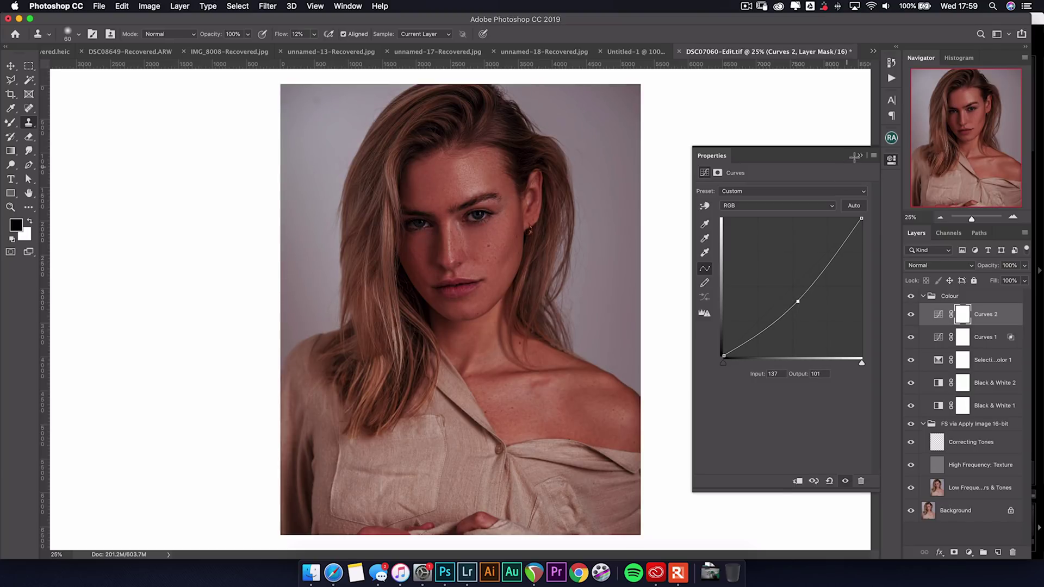
pyautogui.click(1008, 320)
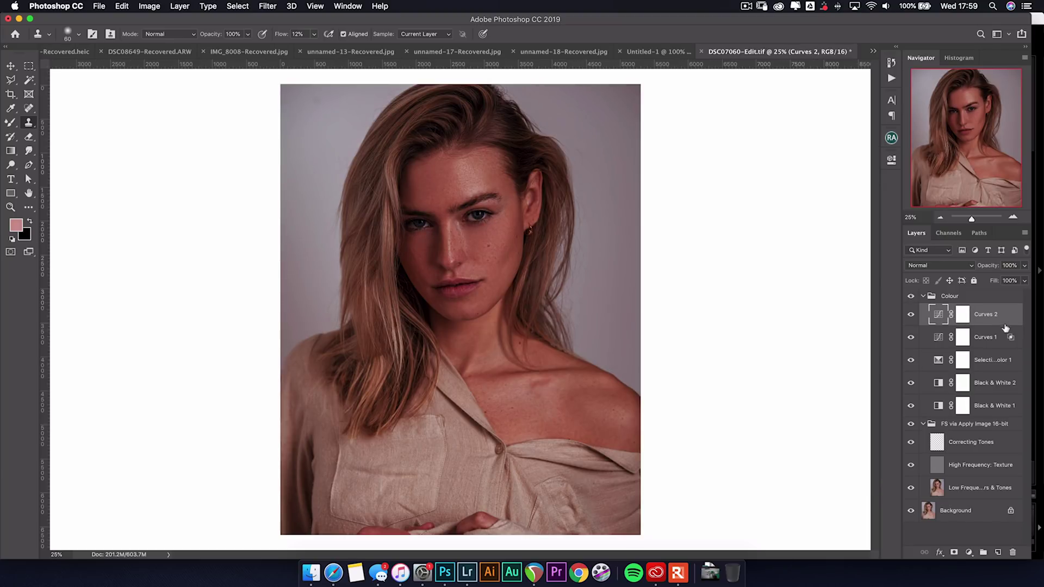
# Limit Curves 2 to the darker tones with Blend If, splitting the Underlying Layer's highlight slider to 0 / 142, and set its opacity to 27%
pyautogui.doubleClick(1008, 320)
pyautogui.moveTo(900, 402); pyautogui.dragTo(840, 401)
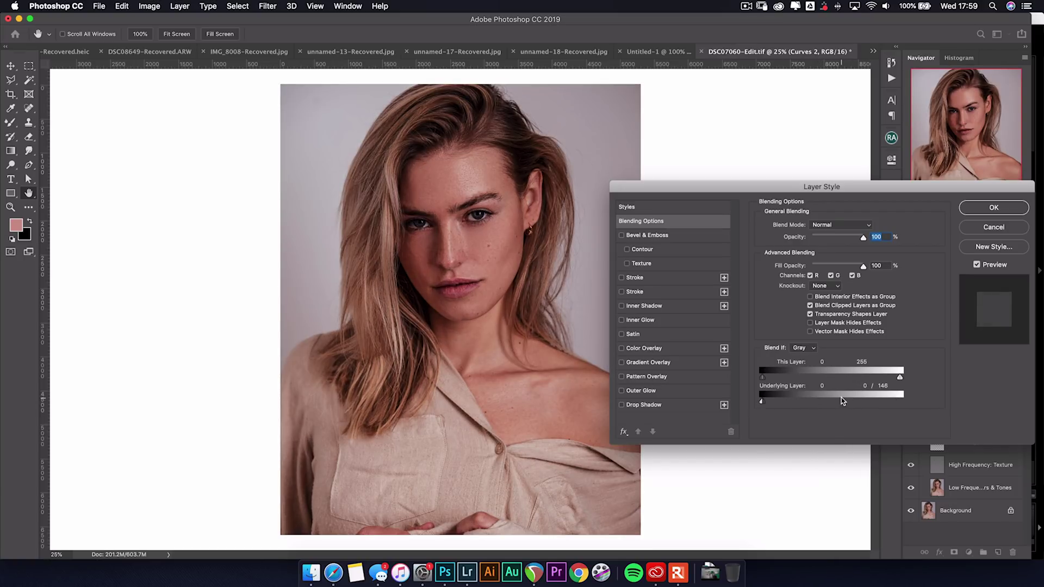
pyautogui.moveTo(863, 238); pyautogui.dragTo(828, 240)
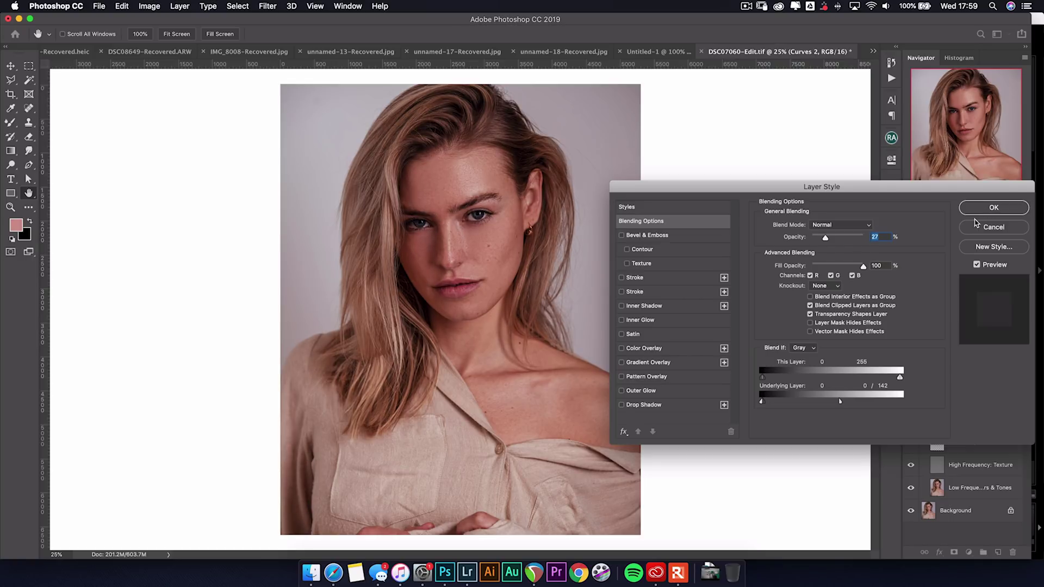
pyautogui.click(976, 213)
# Compare the portrait with and without both Curves layers and fine-tune the opacity of Curves 1
pyautogui.moveTo(911, 315); pyautogui.dragTo(912, 337)
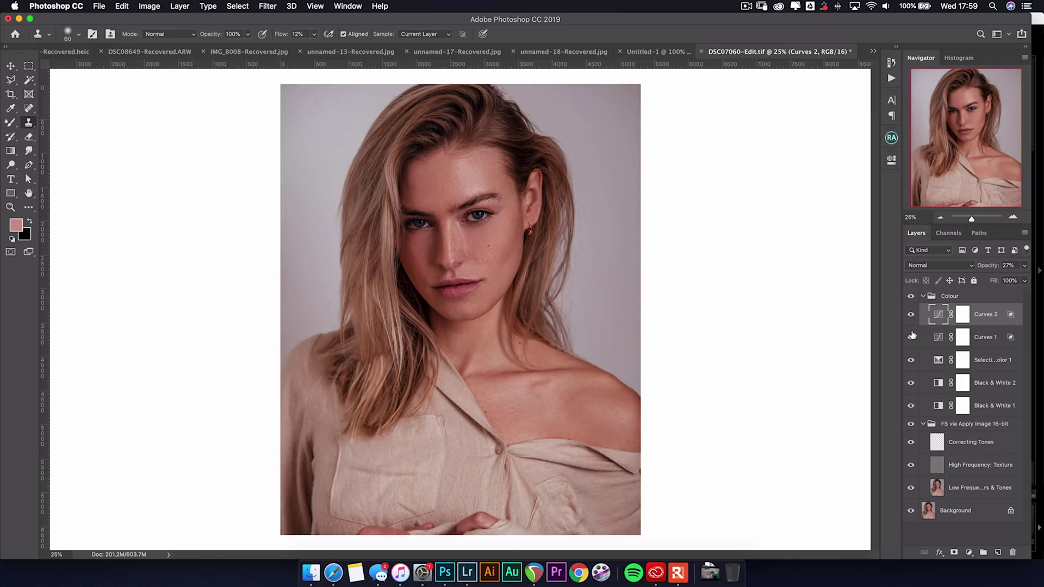
pyautogui.moveTo(912, 317); pyautogui.dragTo(916, 337)
pyautogui.click(963, 338)
pyautogui.click(1025, 266)
pyautogui.moveTo(986, 280); pyautogui.dragTo(988, 280)
pyautogui.click(976, 319)
pyautogui.click(979, 315)
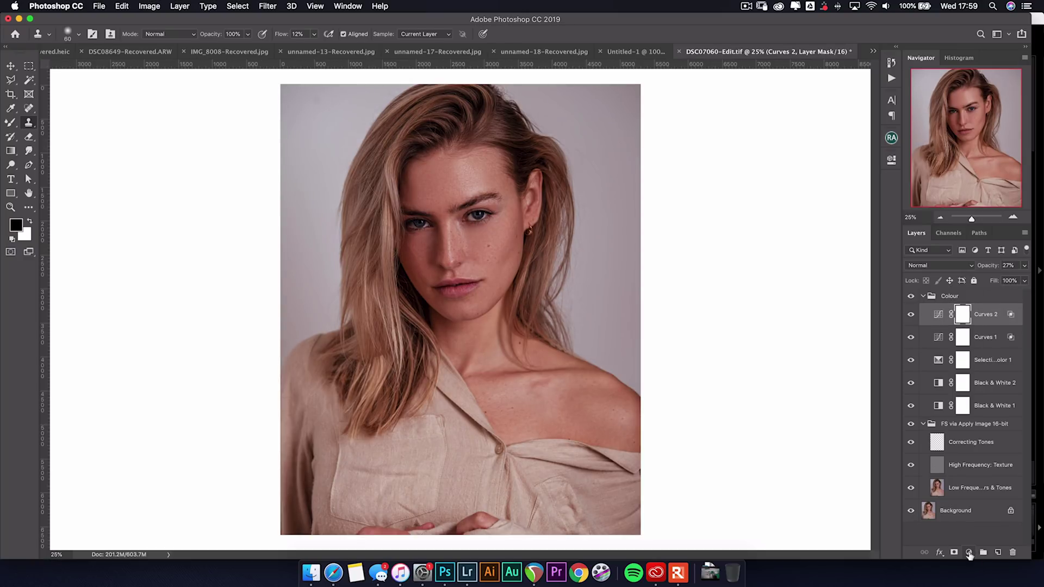
# Add a third Curves adjustment that strongly brightens input 66 to output 161, and invert its mask to black
pyautogui.click(969, 553)
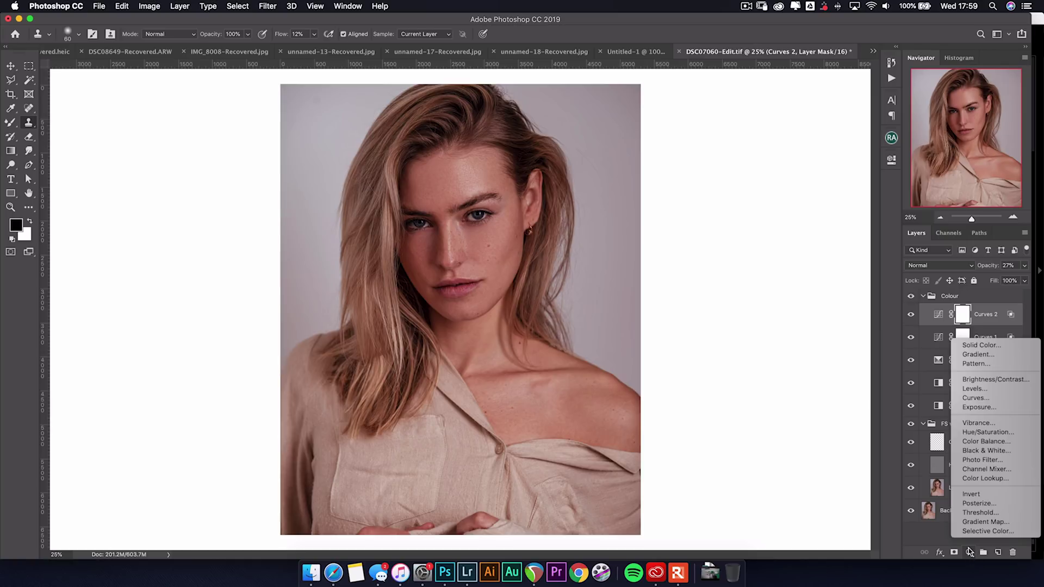
pyautogui.click(986, 399)
pyautogui.moveTo(787, 292); pyautogui.dragTo(759, 269)
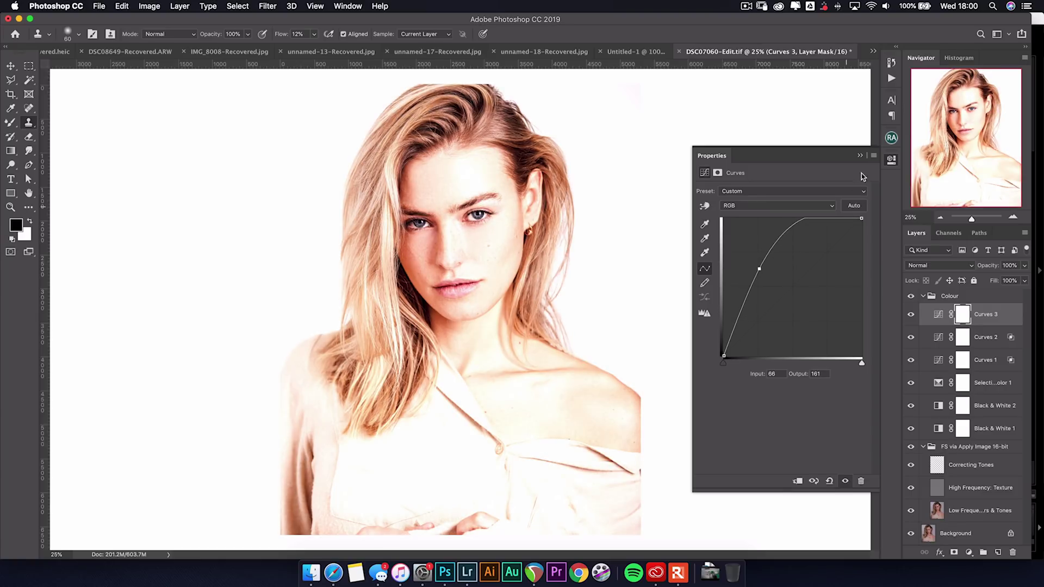
pyautogui.click(860, 156)
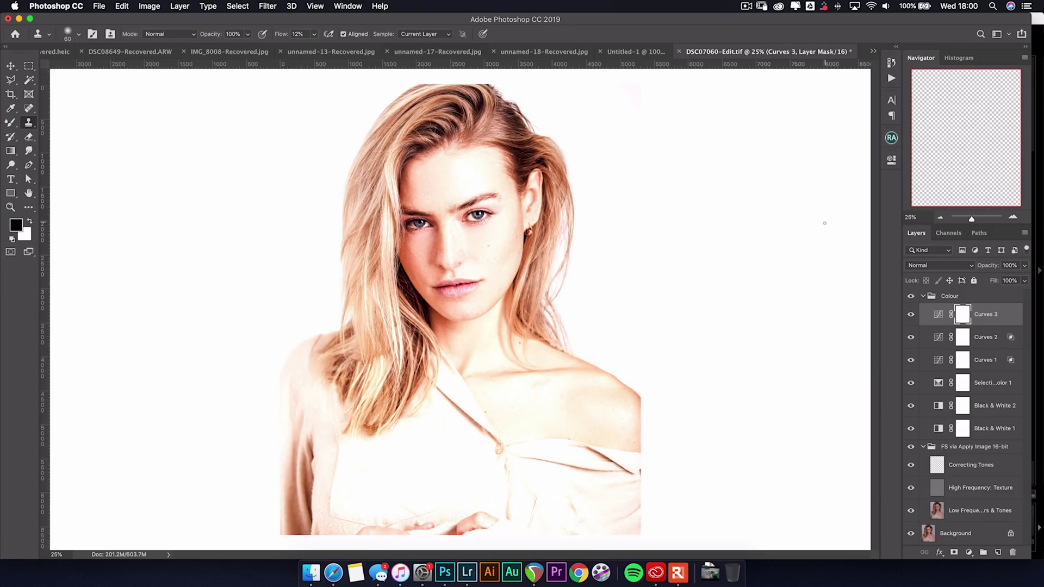
pyautogui.press('super+i')
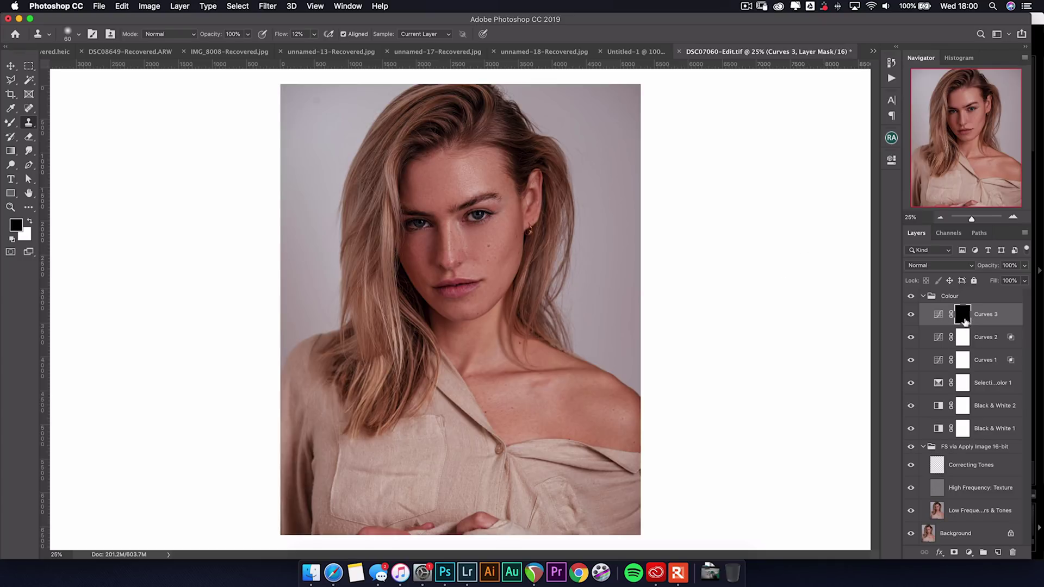
# Brush white over the eyes on the Curves 3 mask and reduce the layer's opacity to 55%, comparing before and after
pyautogui.press('b')
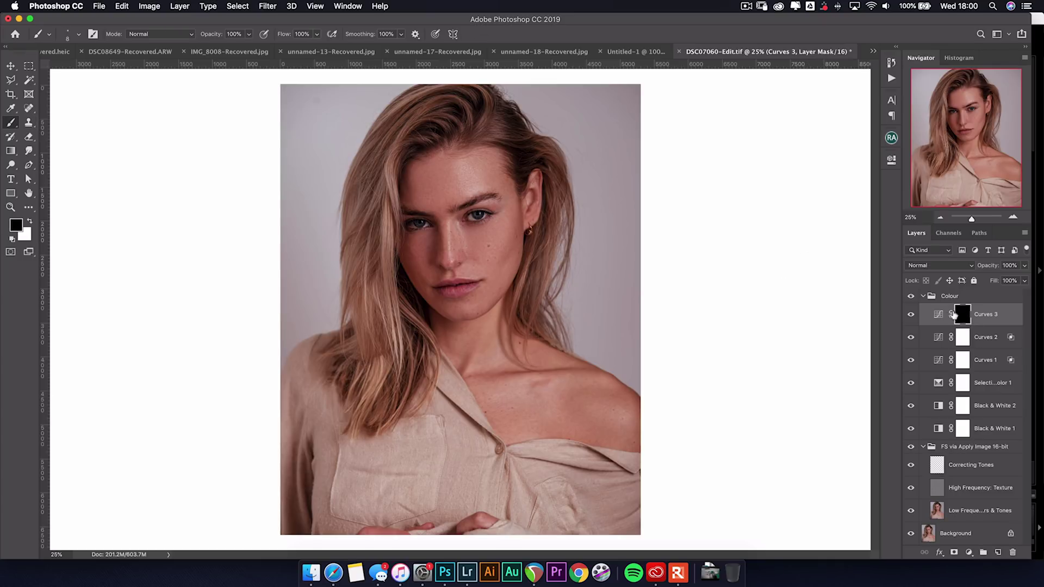
pyautogui.press('x')
pyautogui.press('x')
pyautogui.moveTo(1024, 265); pyautogui.dragTo(1001, 281)
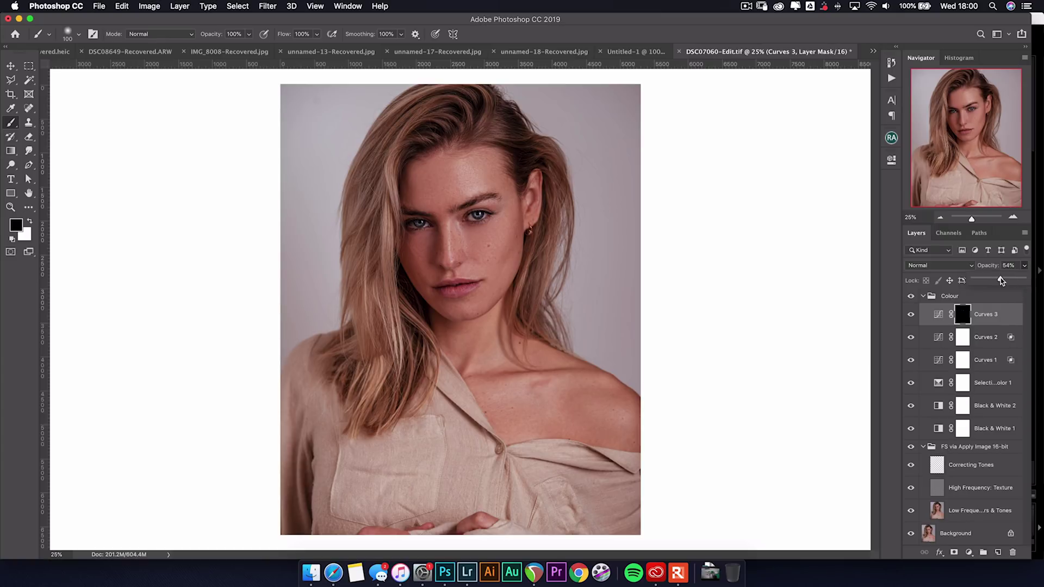
pyautogui.click(912, 316)
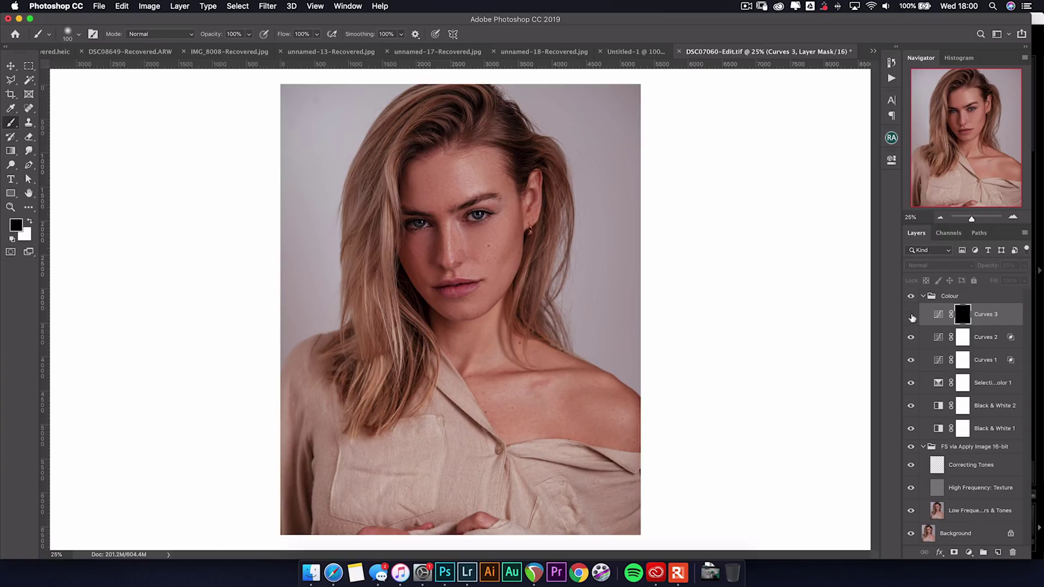
pyautogui.click(912, 315)
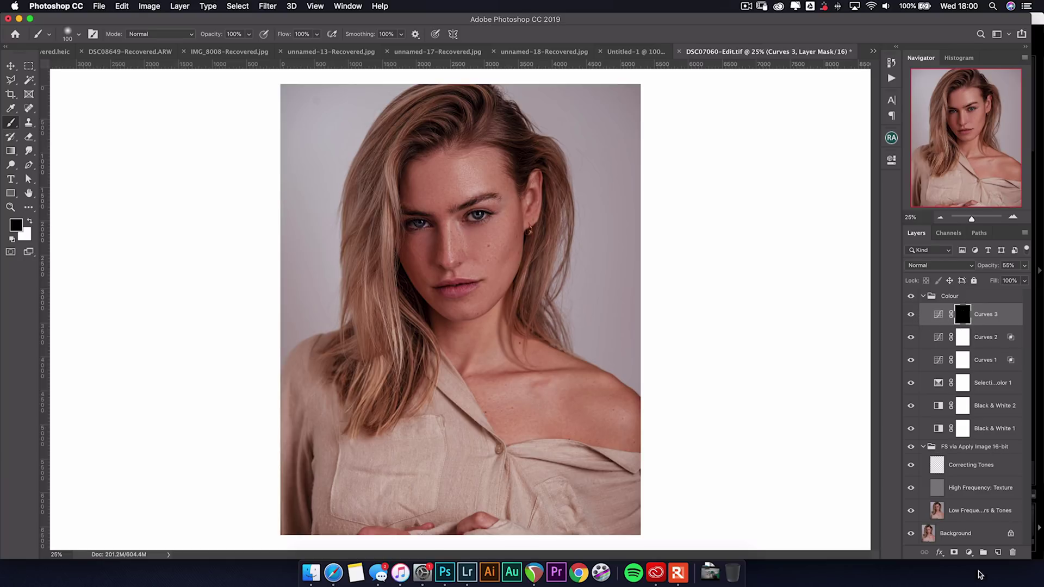
# Add a Color Lookup adjustment above Curves 3 and load the Moonlight.3DL look
pyautogui.click(969, 552)
pyautogui.click(989, 509)
pyautogui.click(793, 192)
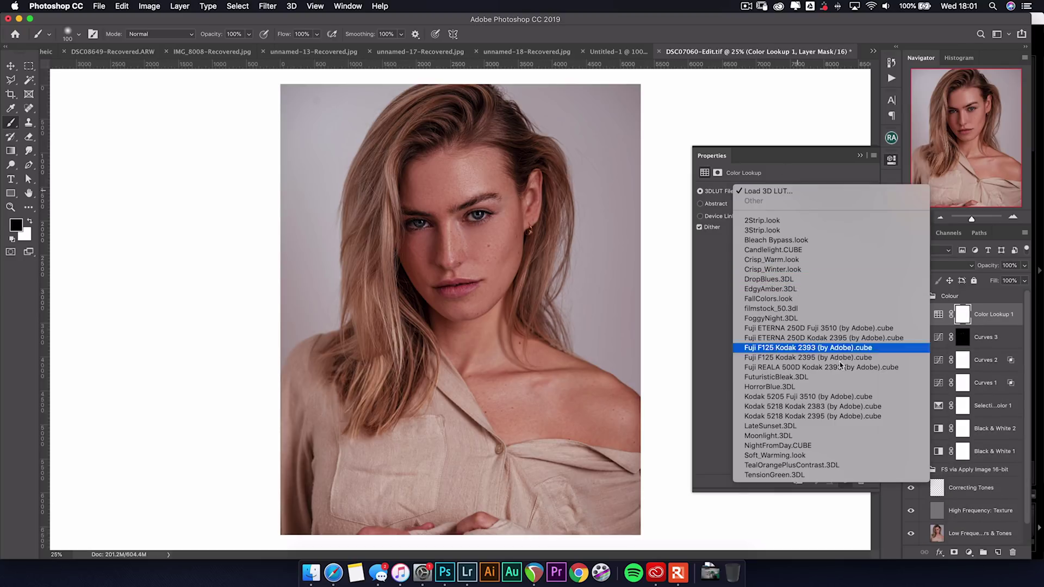
pyautogui.click(826, 437)
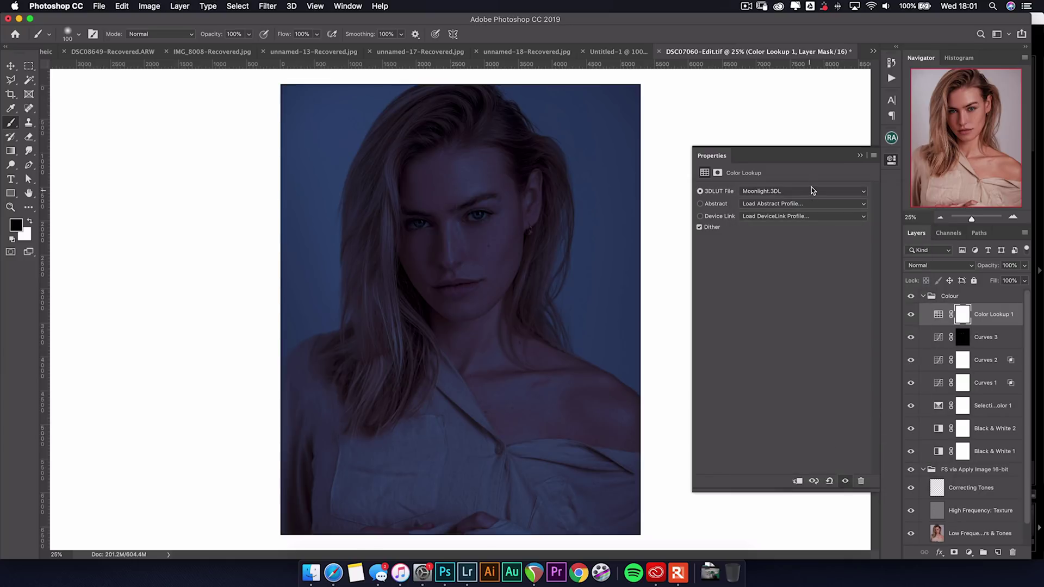
# Try the LateSunset.3DL and FuturisticBleak.3DL looks on the Color Lookup layer
pyautogui.click(812, 189)
pyautogui.click(811, 181)
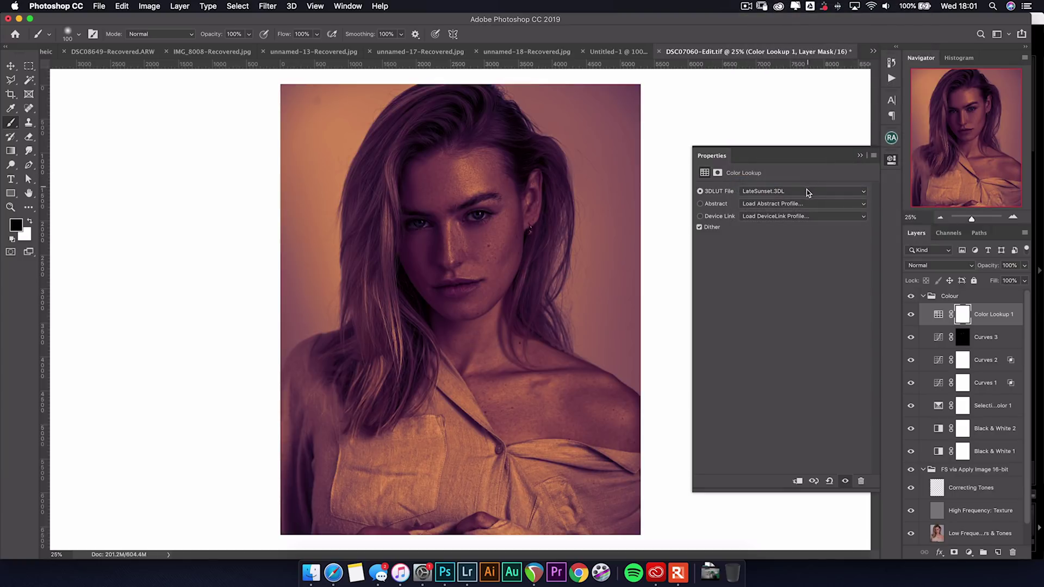
pyautogui.click(808, 192)
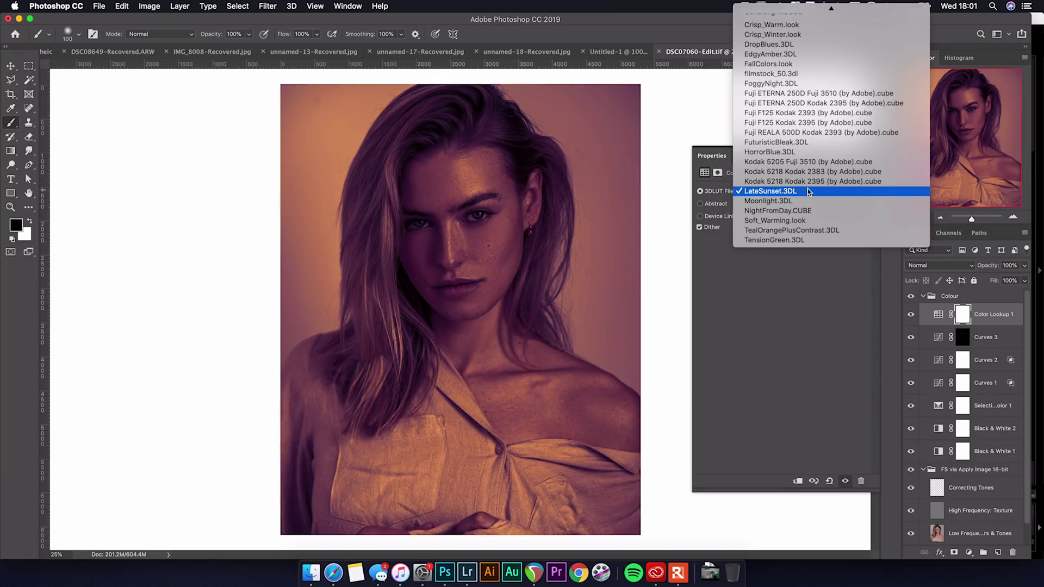
pyautogui.click(810, 142)
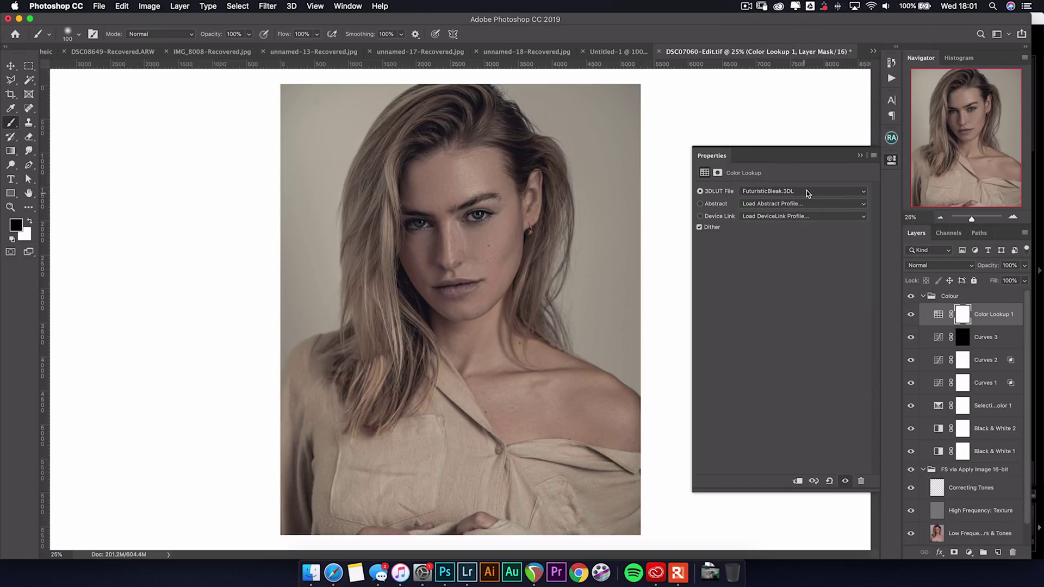
# Switch the Color Lookup to FallColors.look and lower the layer's opacity to 24%
pyautogui.click(810, 192)
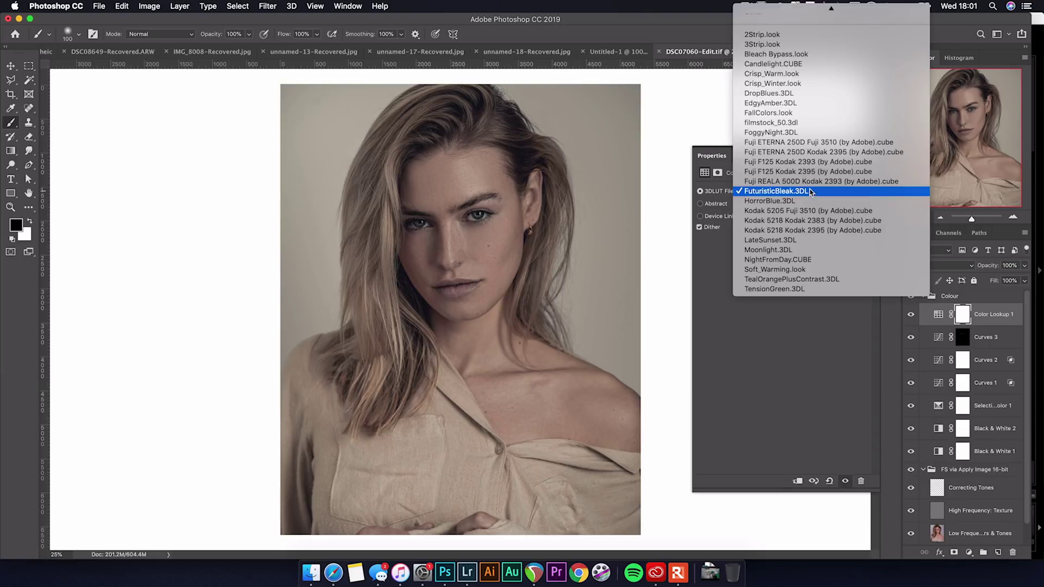
pyautogui.click(803, 113)
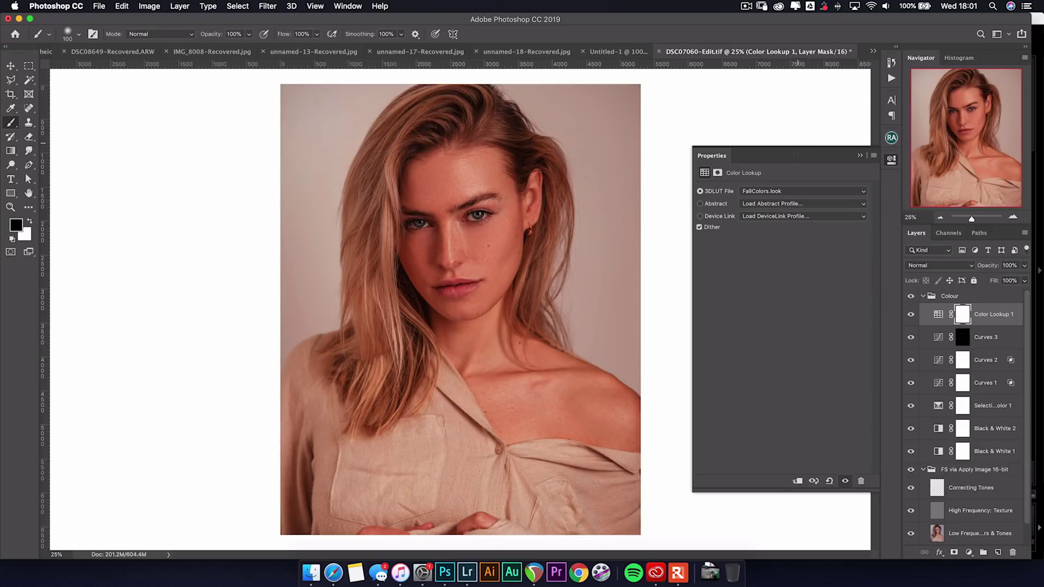
pyautogui.click(1025, 265)
pyautogui.moveTo(1024, 278); pyautogui.dragTo(987, 282)
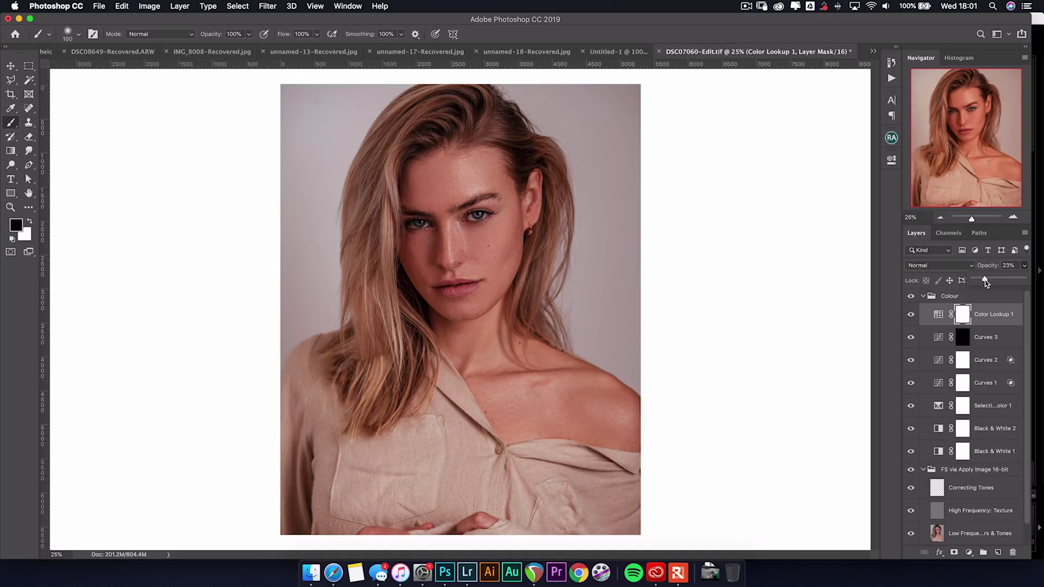
# Limit the Color Lookup to darker tones by lowering the Underlying Layer's highlight slider in Blend If, and compare before and after
pyautogui.doubleClick(1005, 324)
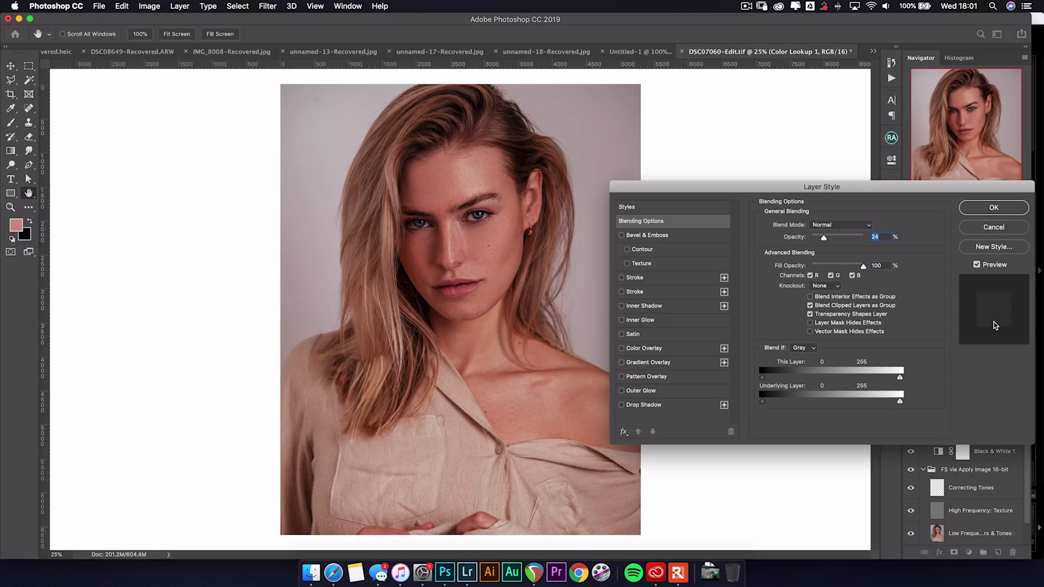
pyautogui.moveTo(900, 401); pyautogui.dragTo(819, 404)
pyautogui.click(994, 208)
pyautogui.click(912, 315)
pyautogui.click(912, 315)
pyautogui.click(912, 315)
pyautogui.click(912, 315)
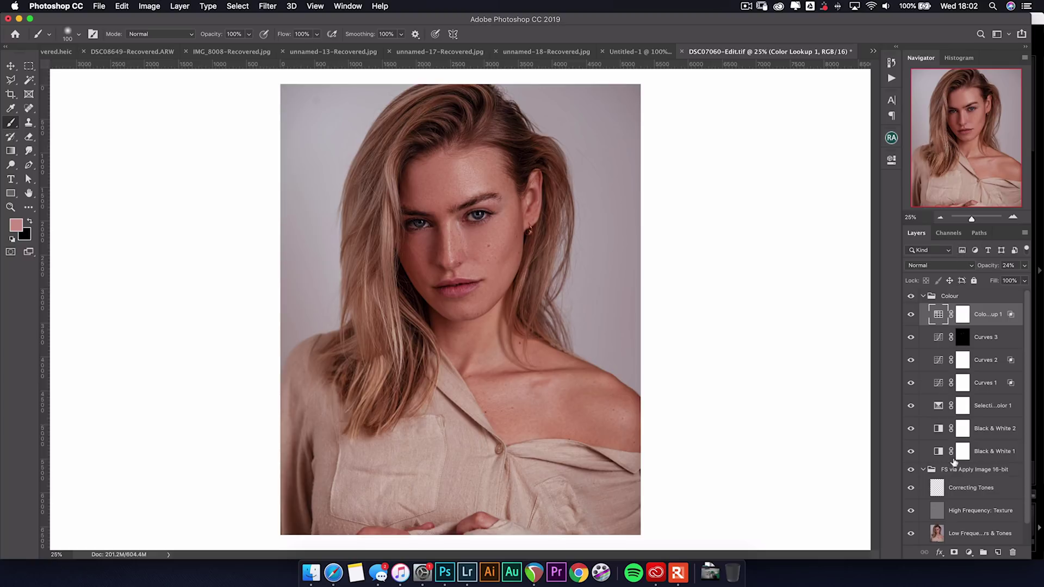
# Add a fourth Curves adjustment above the Color Lookup and open its Auto Color Correction Options
pyautogui.click(971, 552)
pyautogui.click(992, 399)
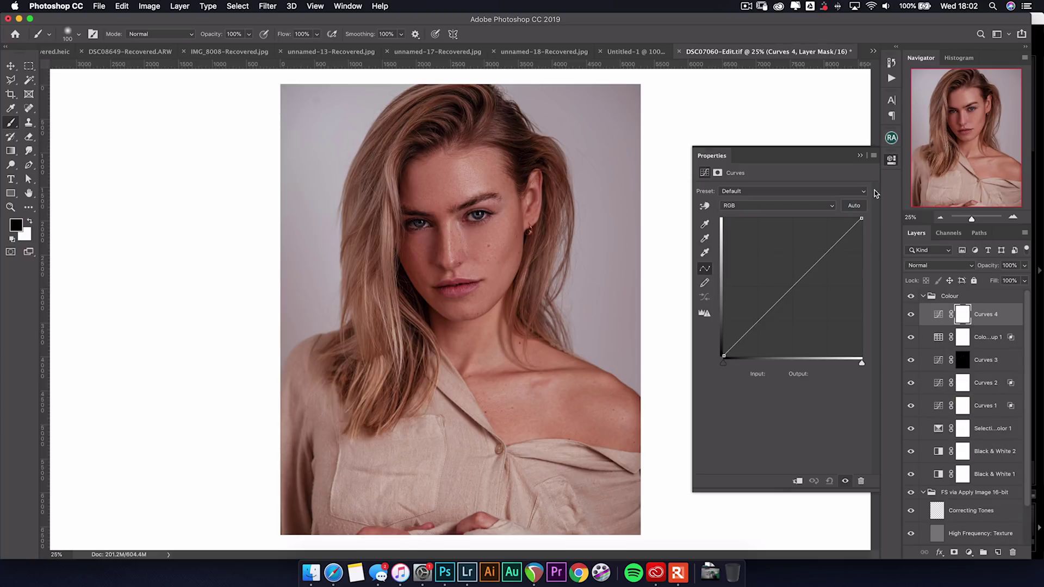
pyautogui.click(874, 156)
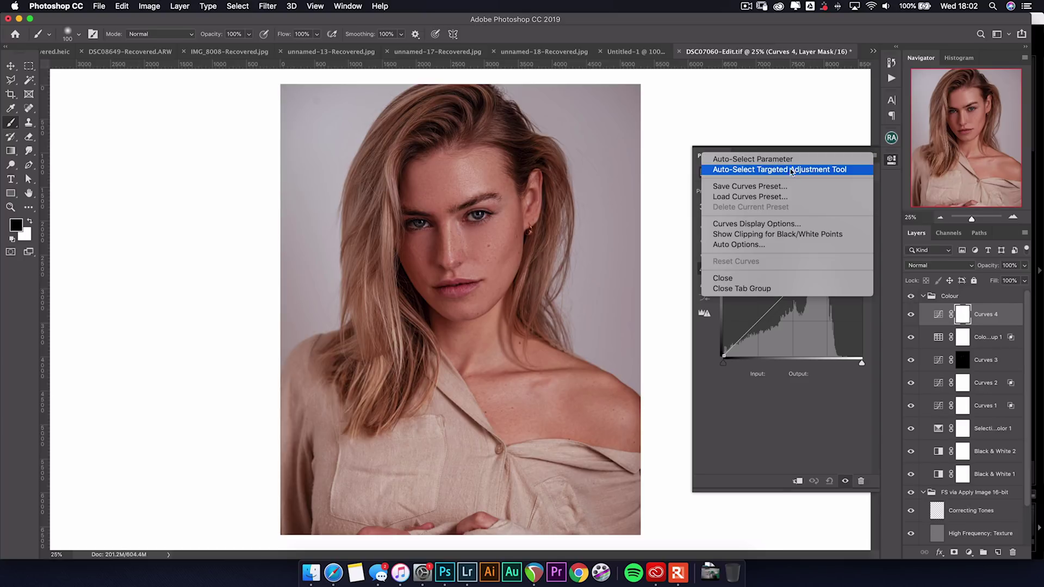
pyautogui.click(777, 245)
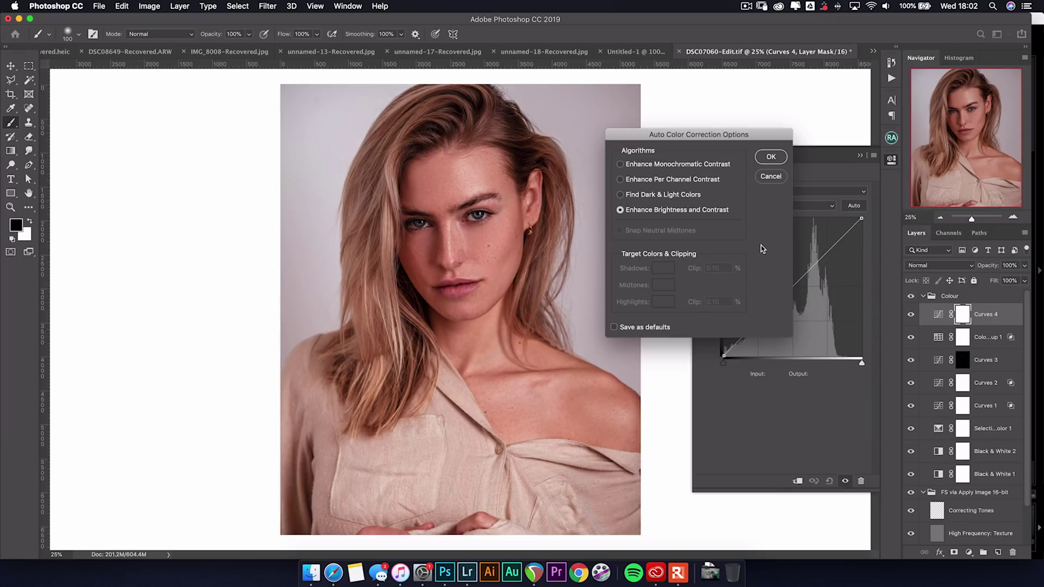
# Compare the auto correction algorithms on Curves 4 and apply Enhance Monochromatic Contrast
pyautogui.click(648, 164)
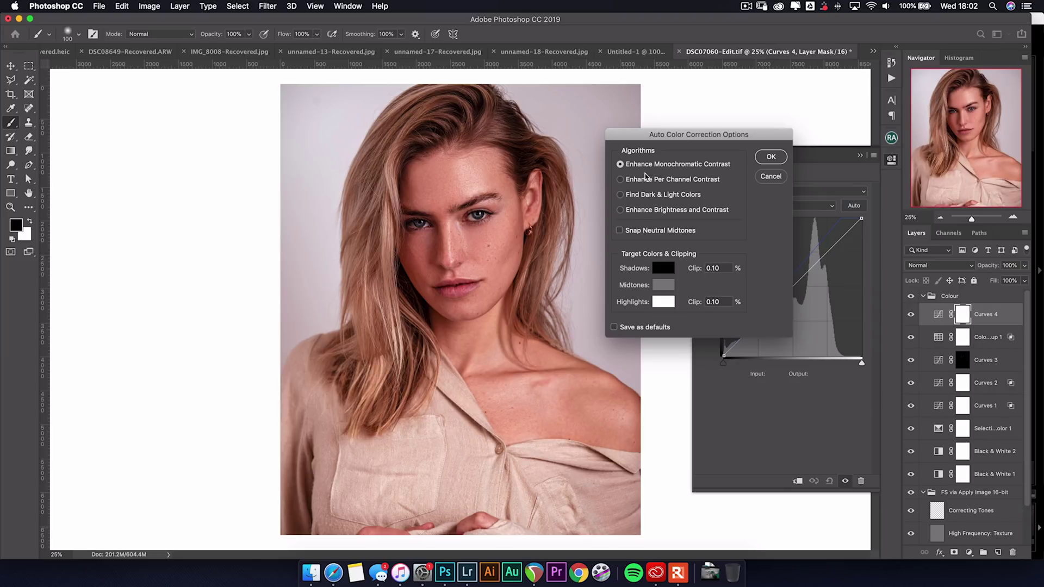
pyautogui.click(646, 182)
pyautogui.click(641, 196)
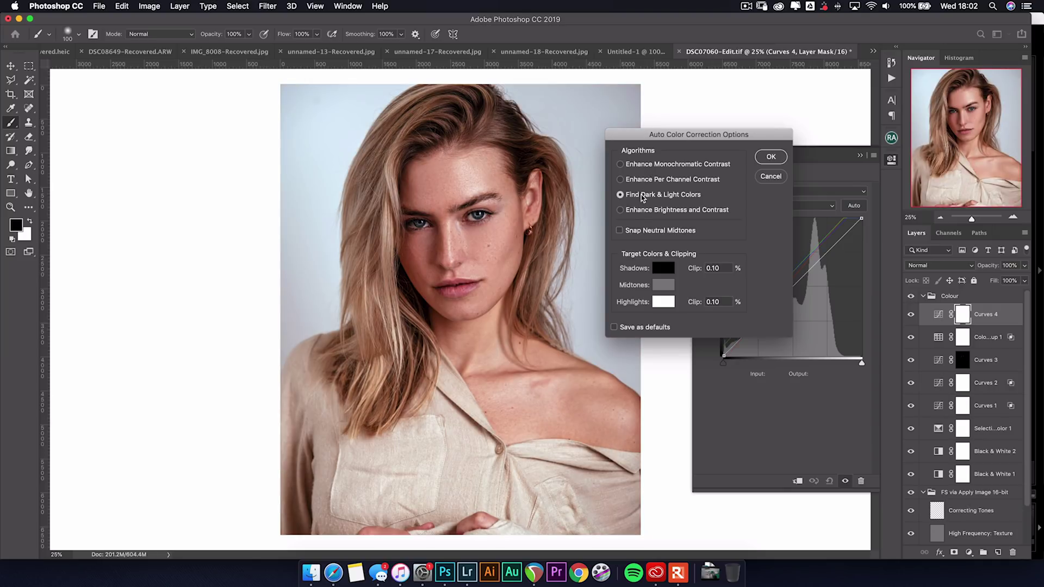
pyautogui.click(642, 211)
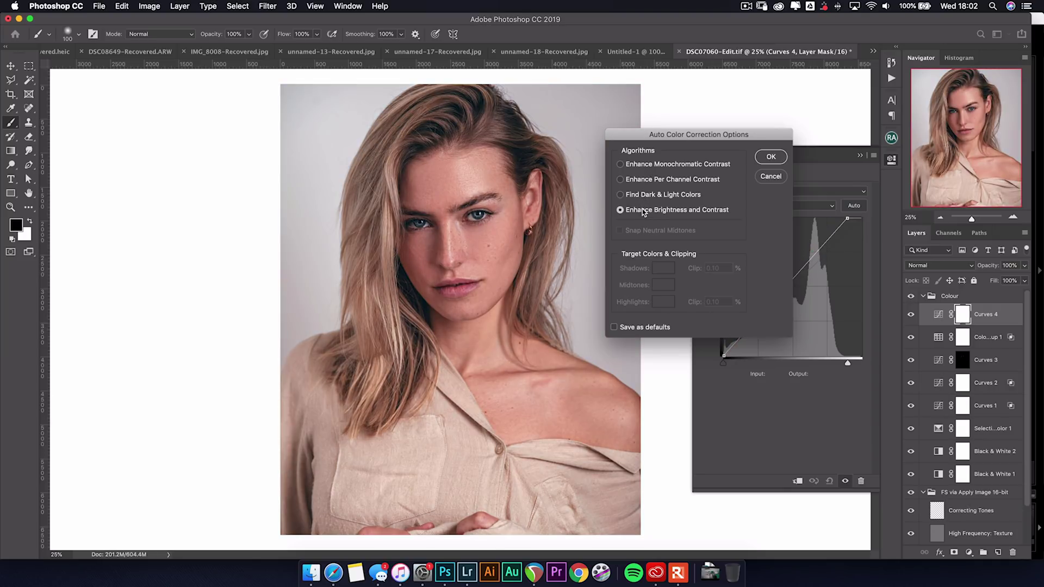
pyautogui.click(647, 196)
pyautogui.click(652, 166)
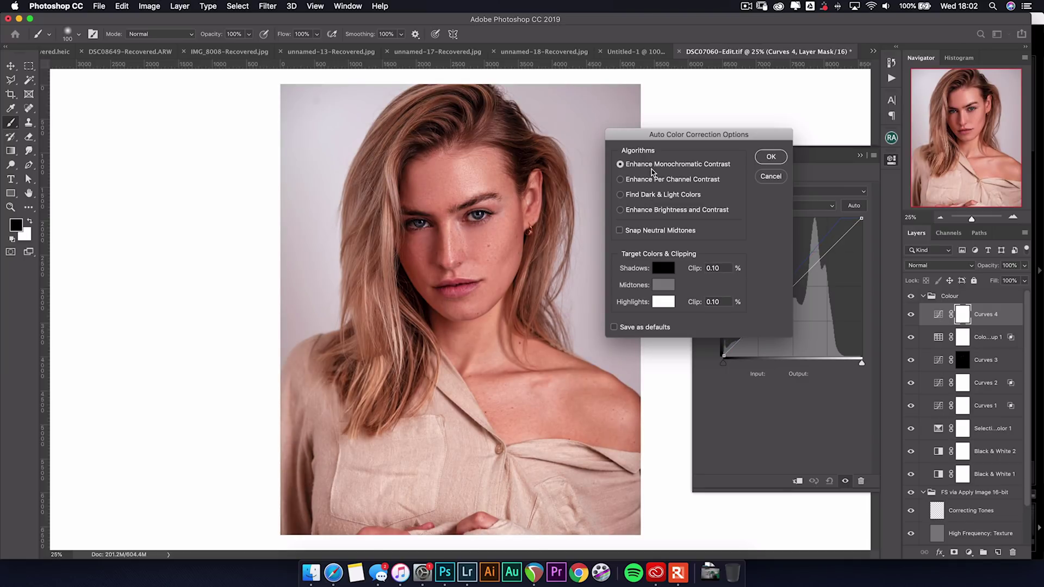
pyautogui.click(772, 158)
pyautogui.click(942, 306)
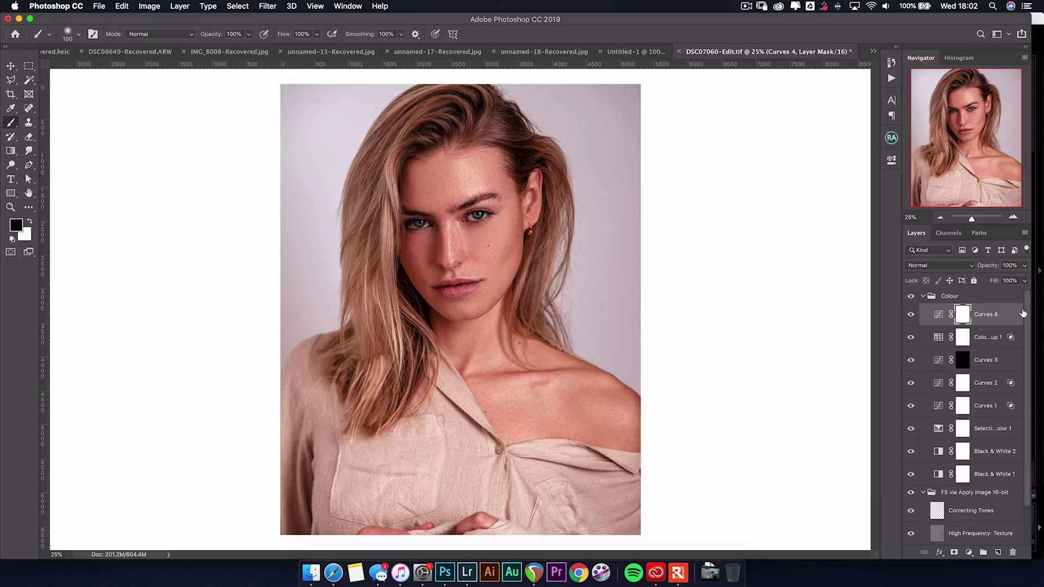
# Stamp all visible layers into a new layer above the Colour group and apply a High Pass filter with a 1.4-pixel radius
pyautogui.click(986, 299)
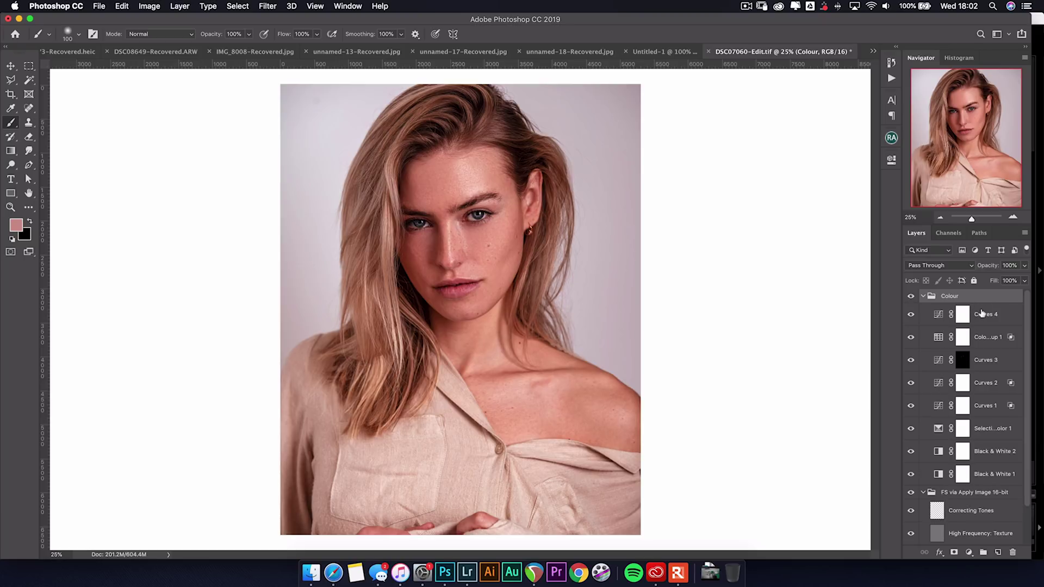
pyautogui.press('super+alt+shift+e')
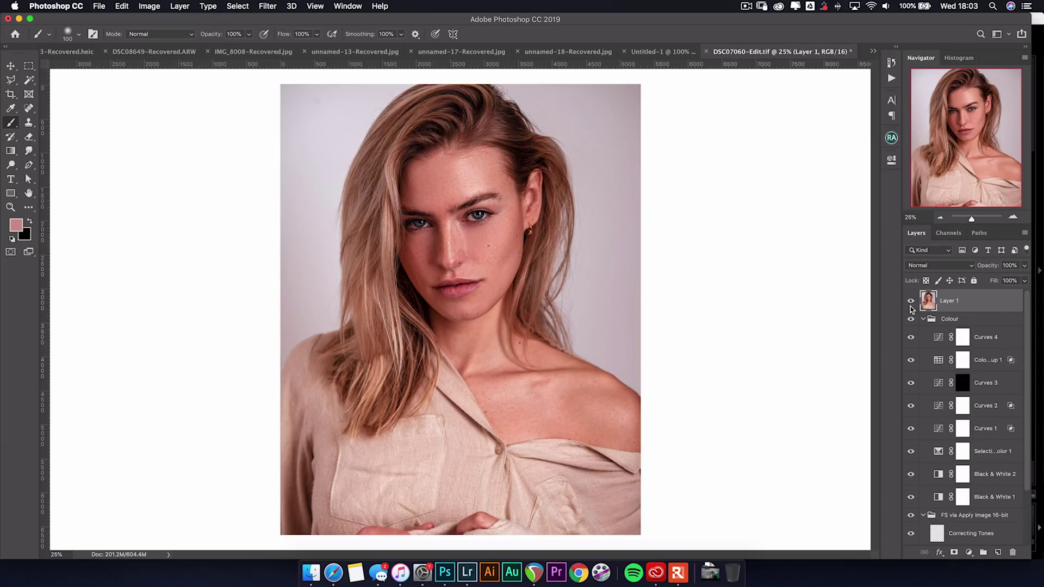
pyautogui.click(266, 8)
pyautogui.moveTo(379, 234)
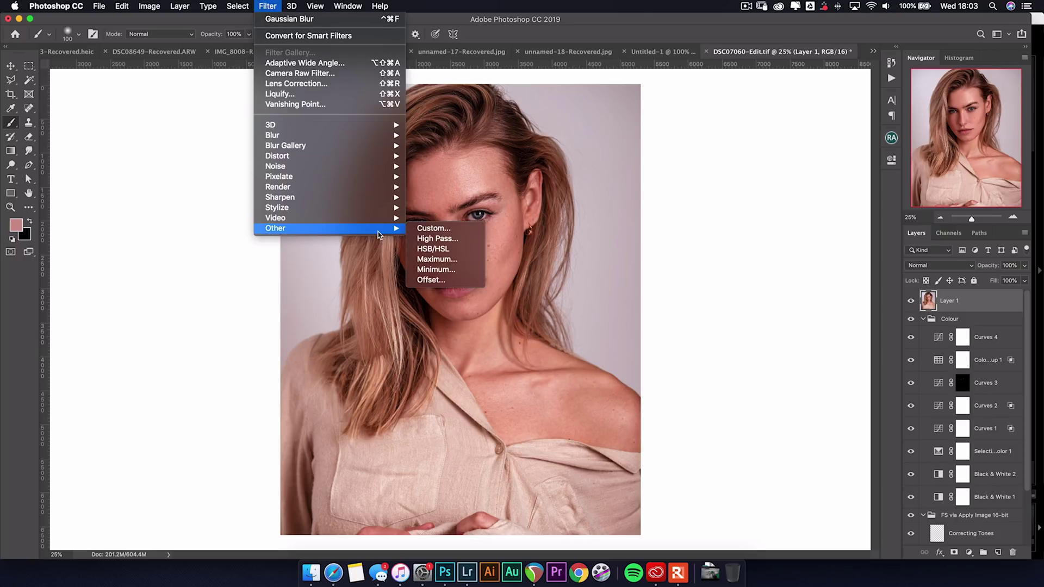
pyautogui.click(437, 238)
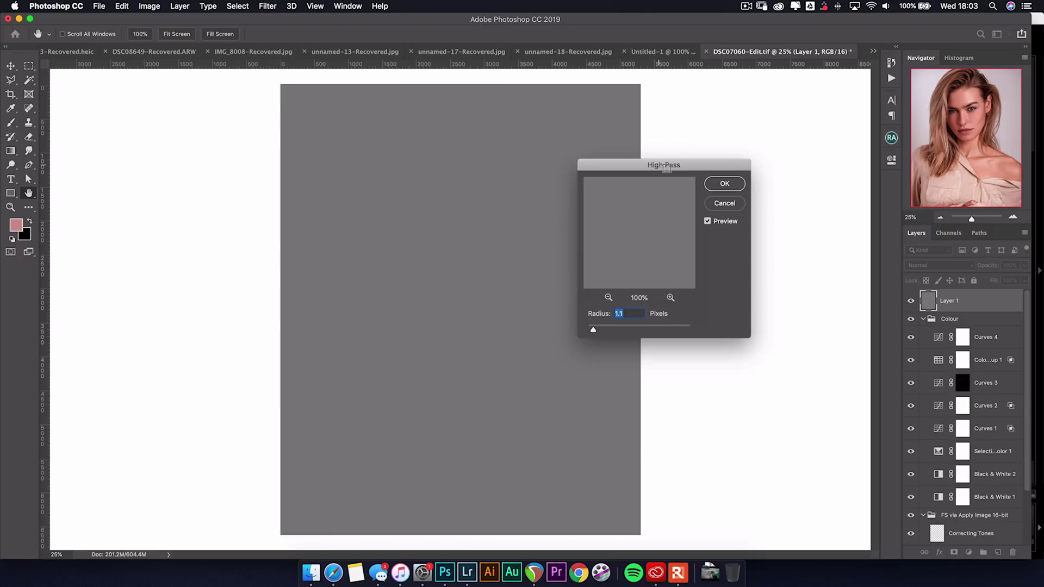
pyautogui.moveTo(667, 168); pyautogui.dragTo(691, 175)
pyautogui.moveTo(618, 340); pyautogui.dragTo(621, 341)
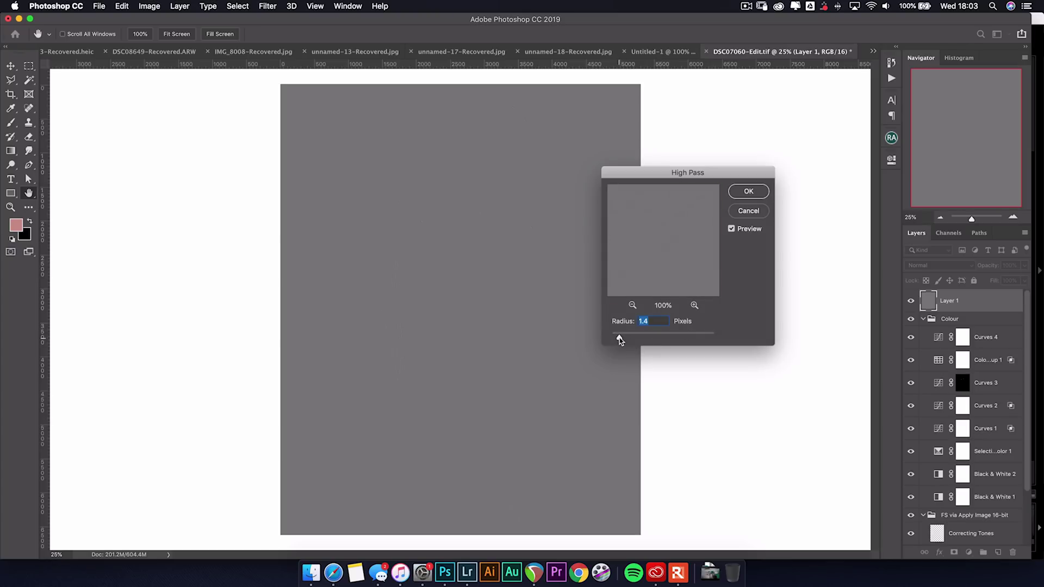
pyautogui.press('Return')
# Set the blend mode of the High Pass layer to Overlay to sharpen the portrait
pyautogui.press('b')
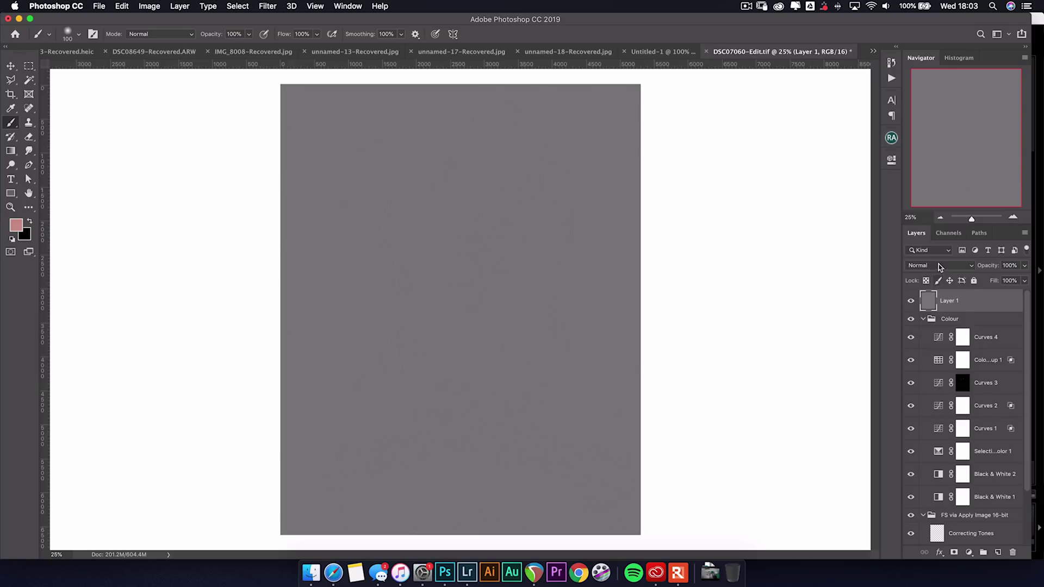
pyautogui.click(939, 266)
pyautogui.click(932, 381)
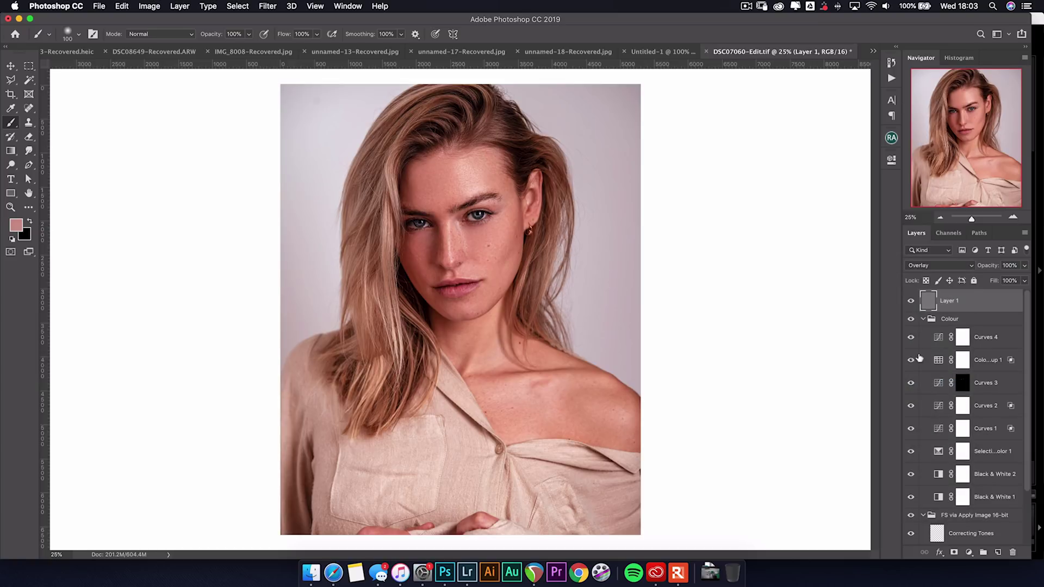